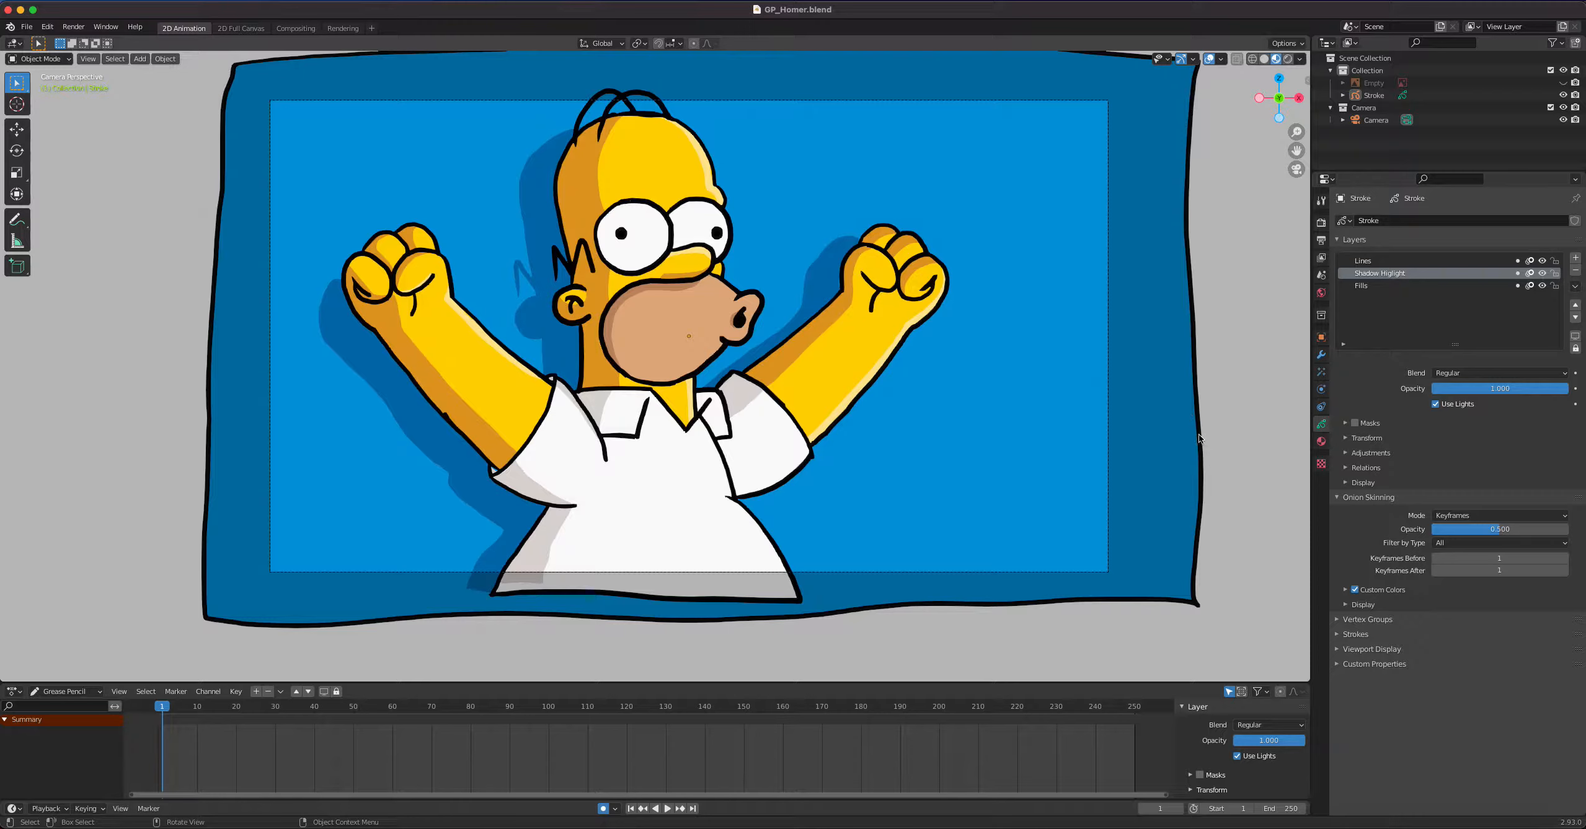
Add a Noise modifier to the Grease Pencil Stroke object
click(1319, 357)
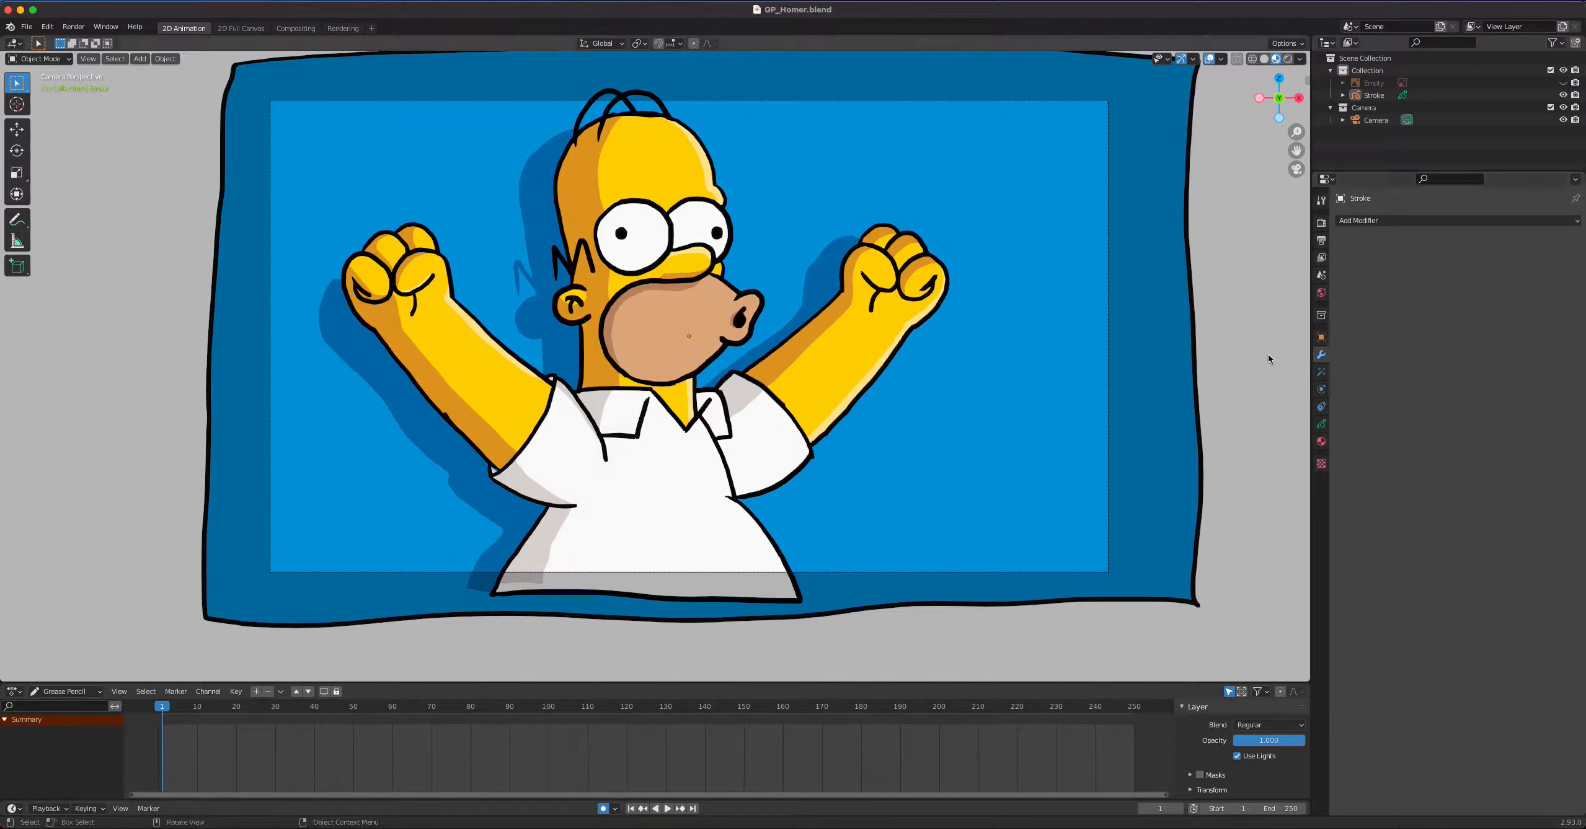
click(1407, 222)
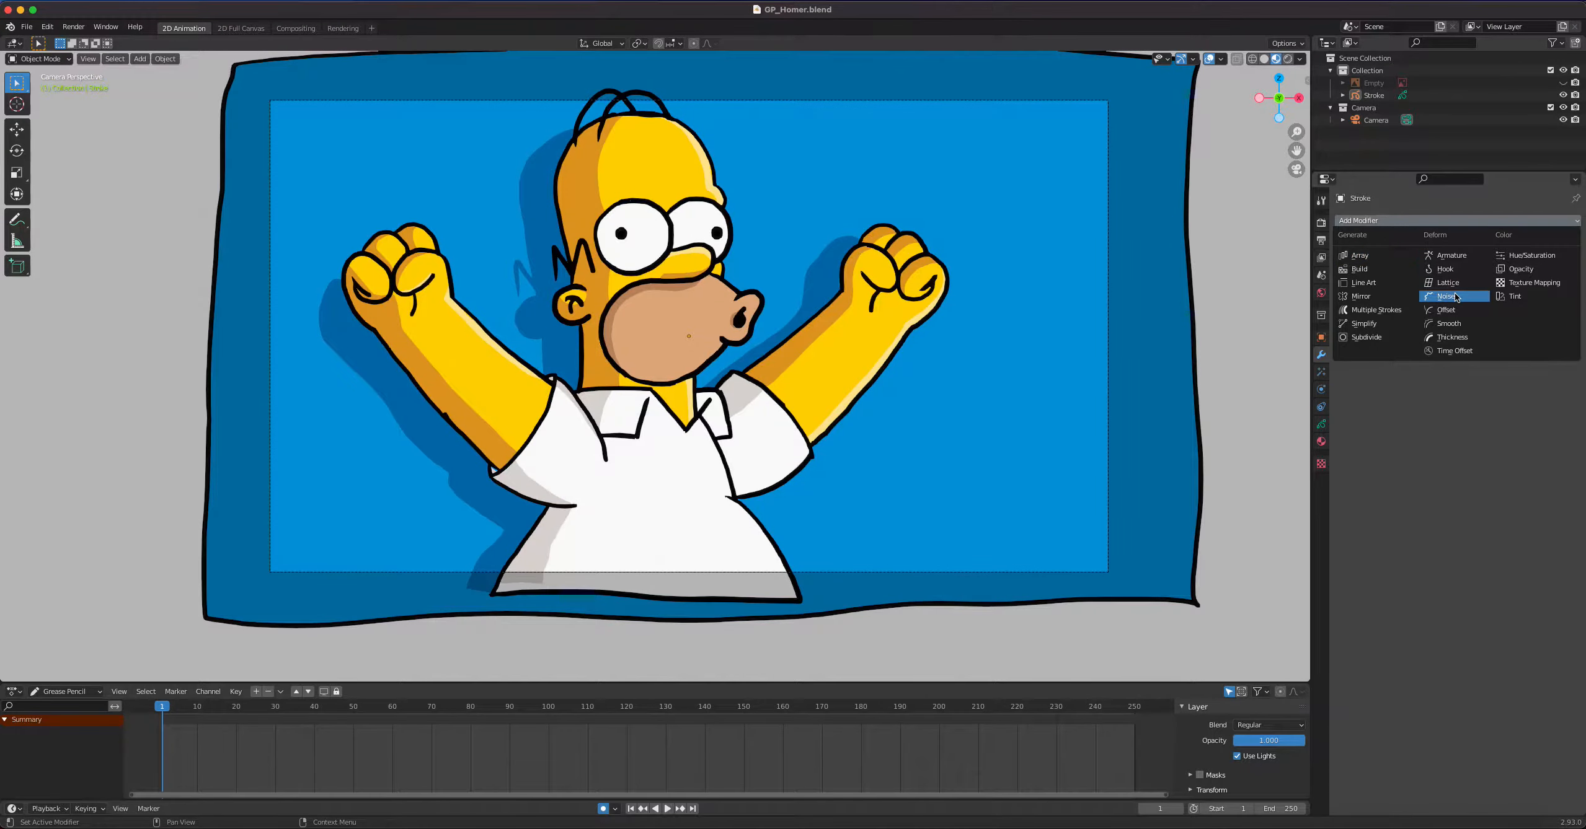
click(1445, 296)
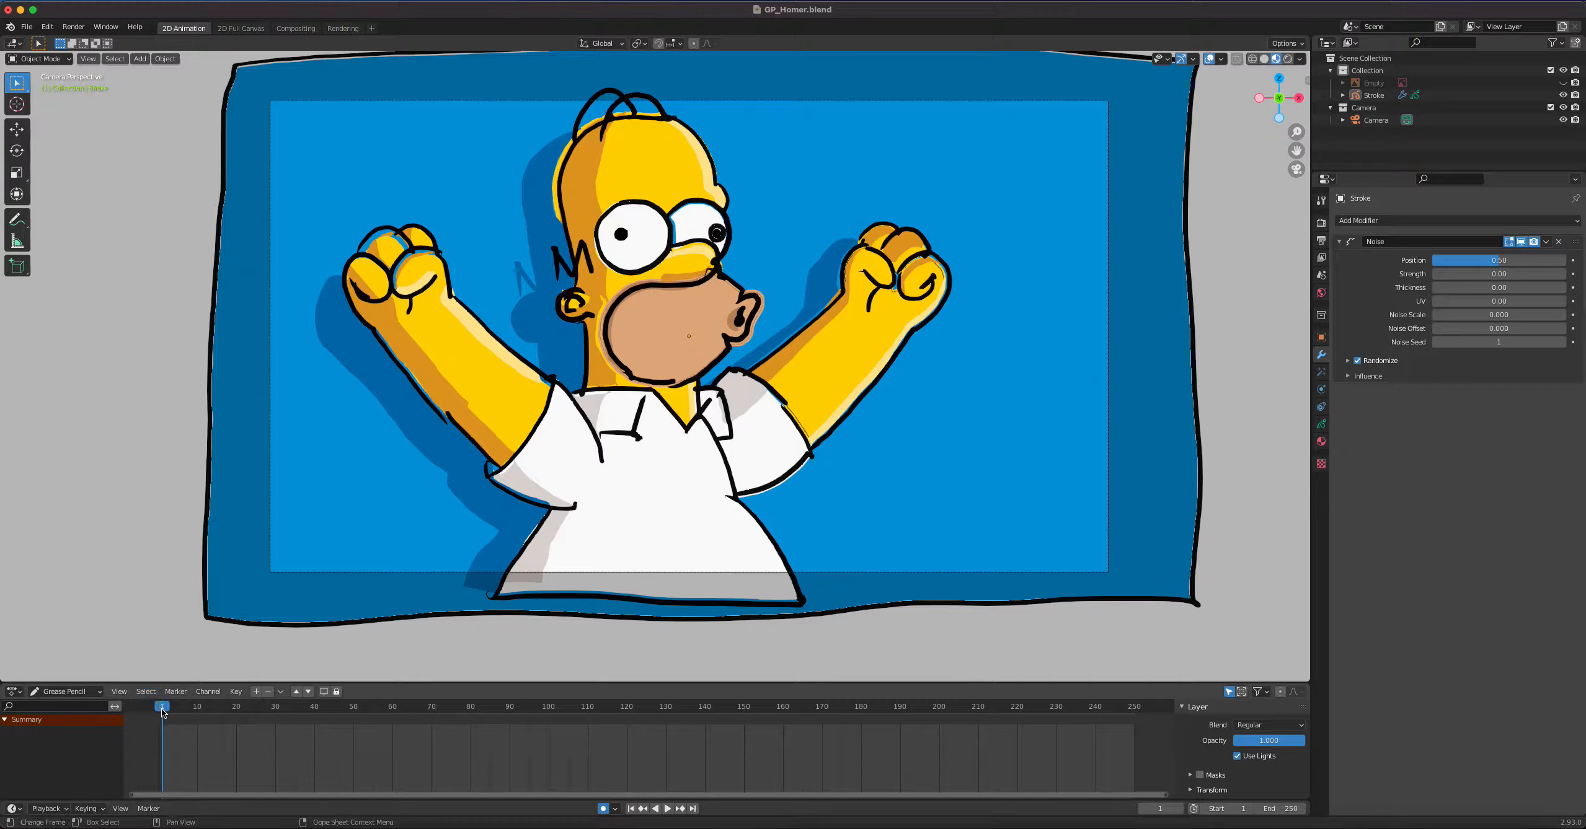
Lower the Noise modifier's Position to 0.02 while the animation plays, and stop playback
key(space)
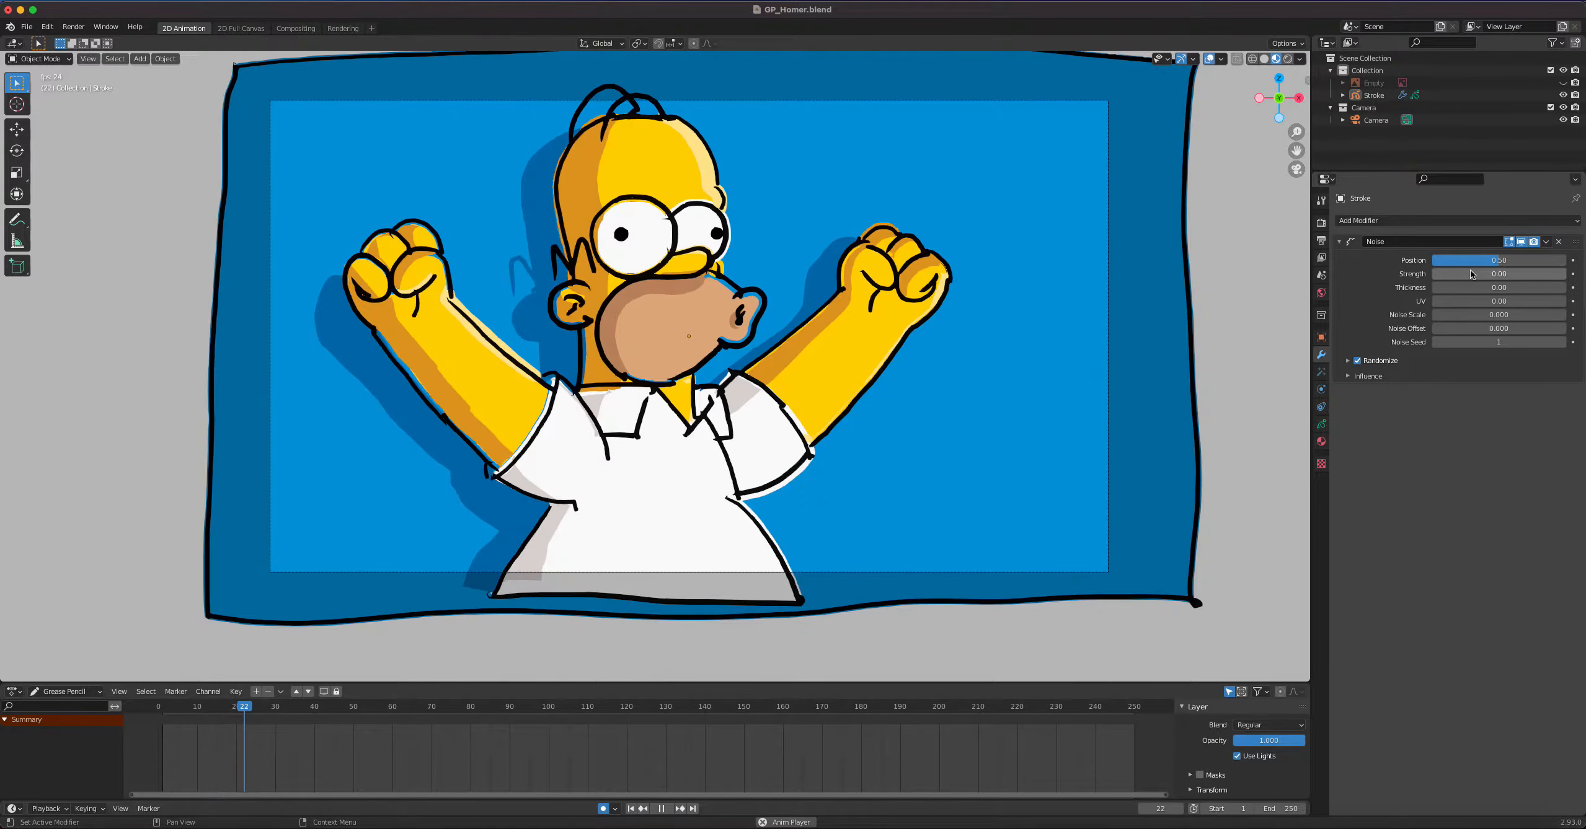
drag(1498, 260, 1439, 261)
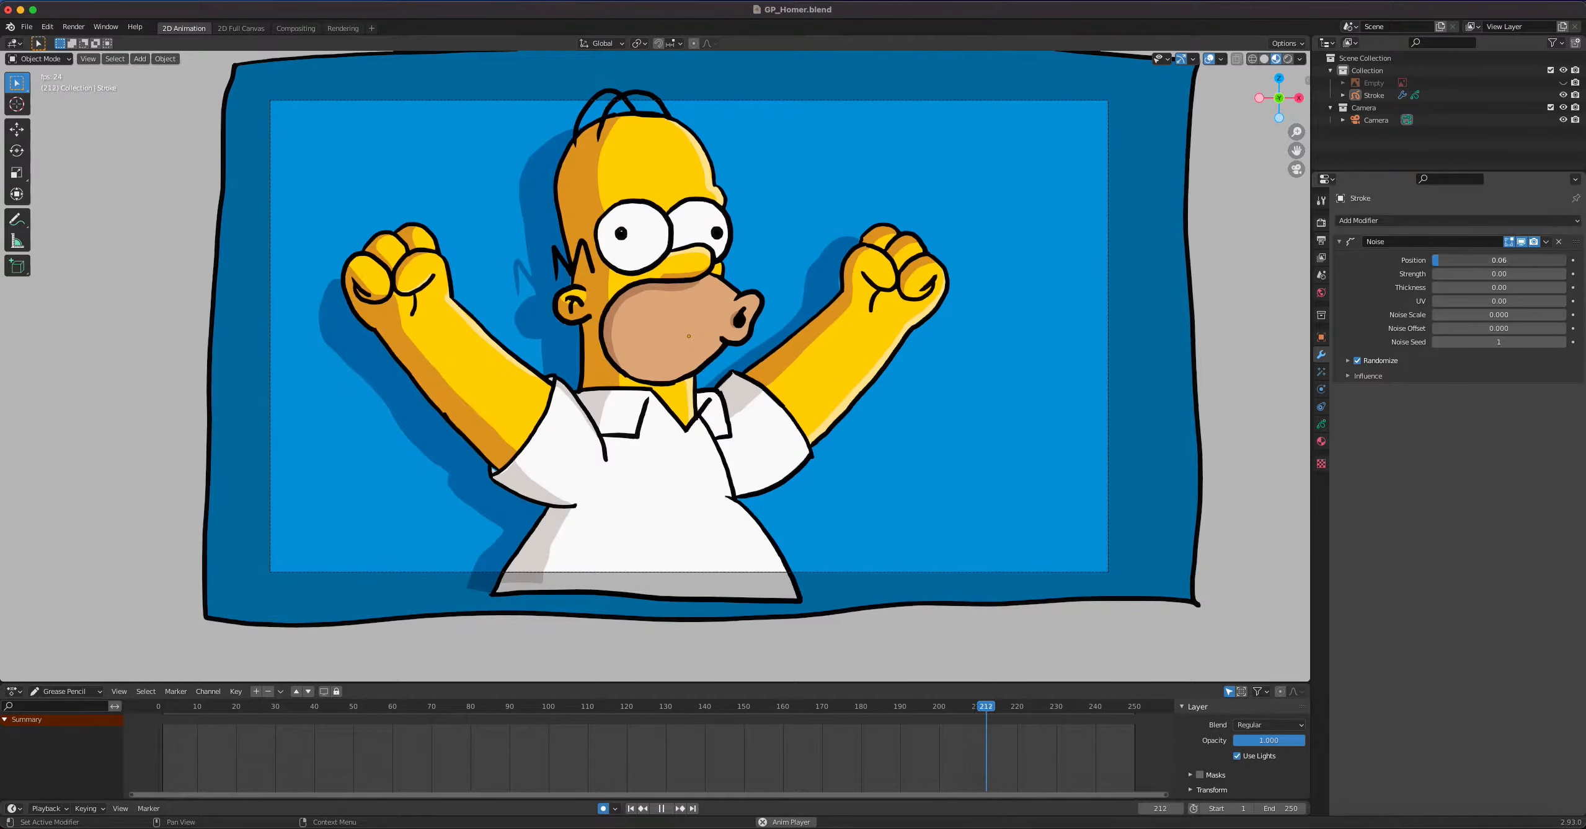
drag(1439, 260, 1434, 260)
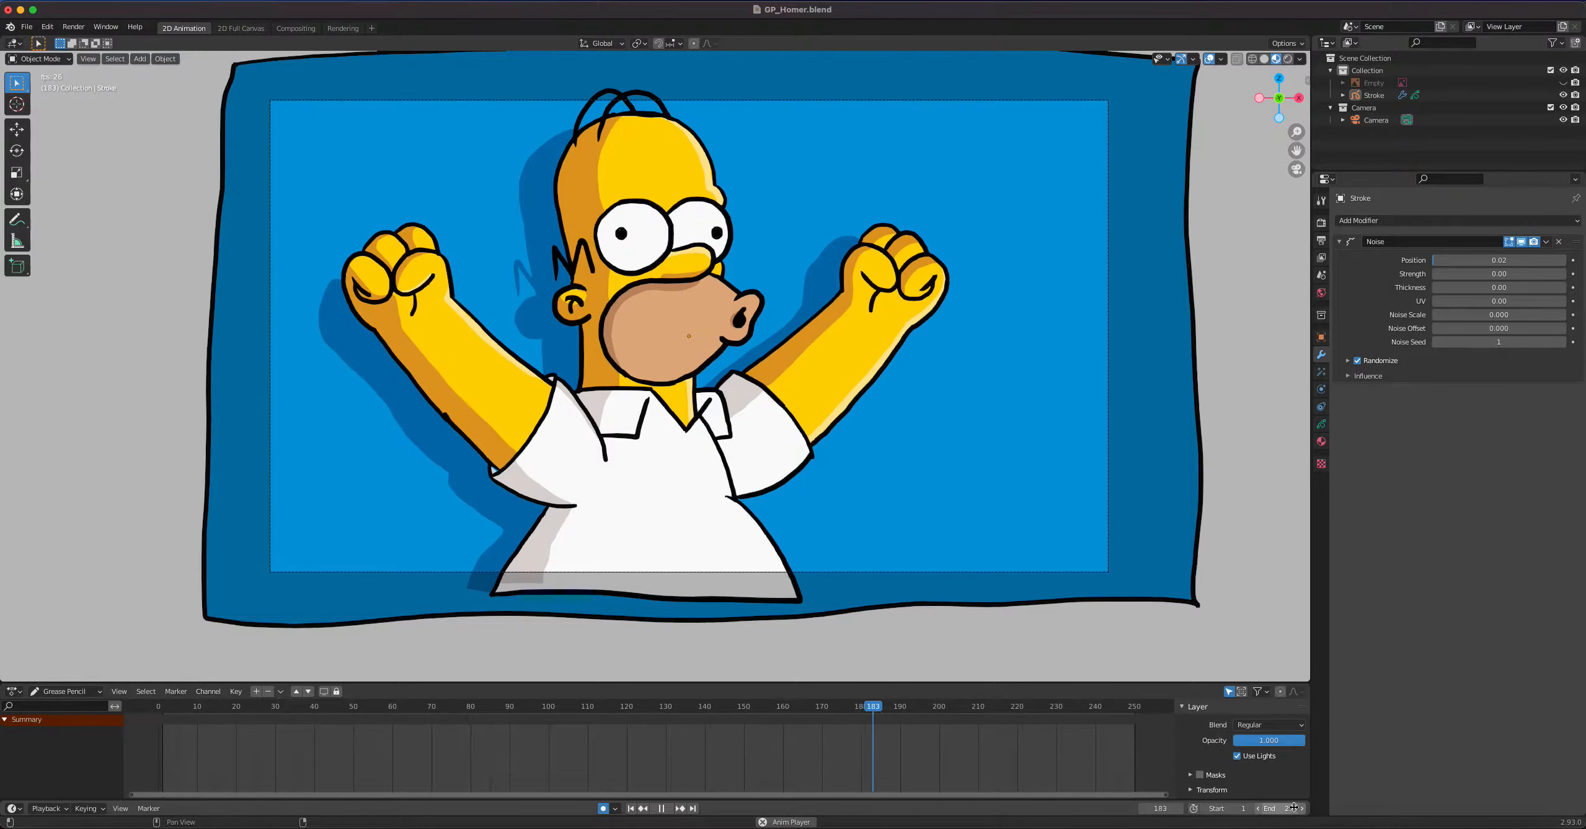
key(space)
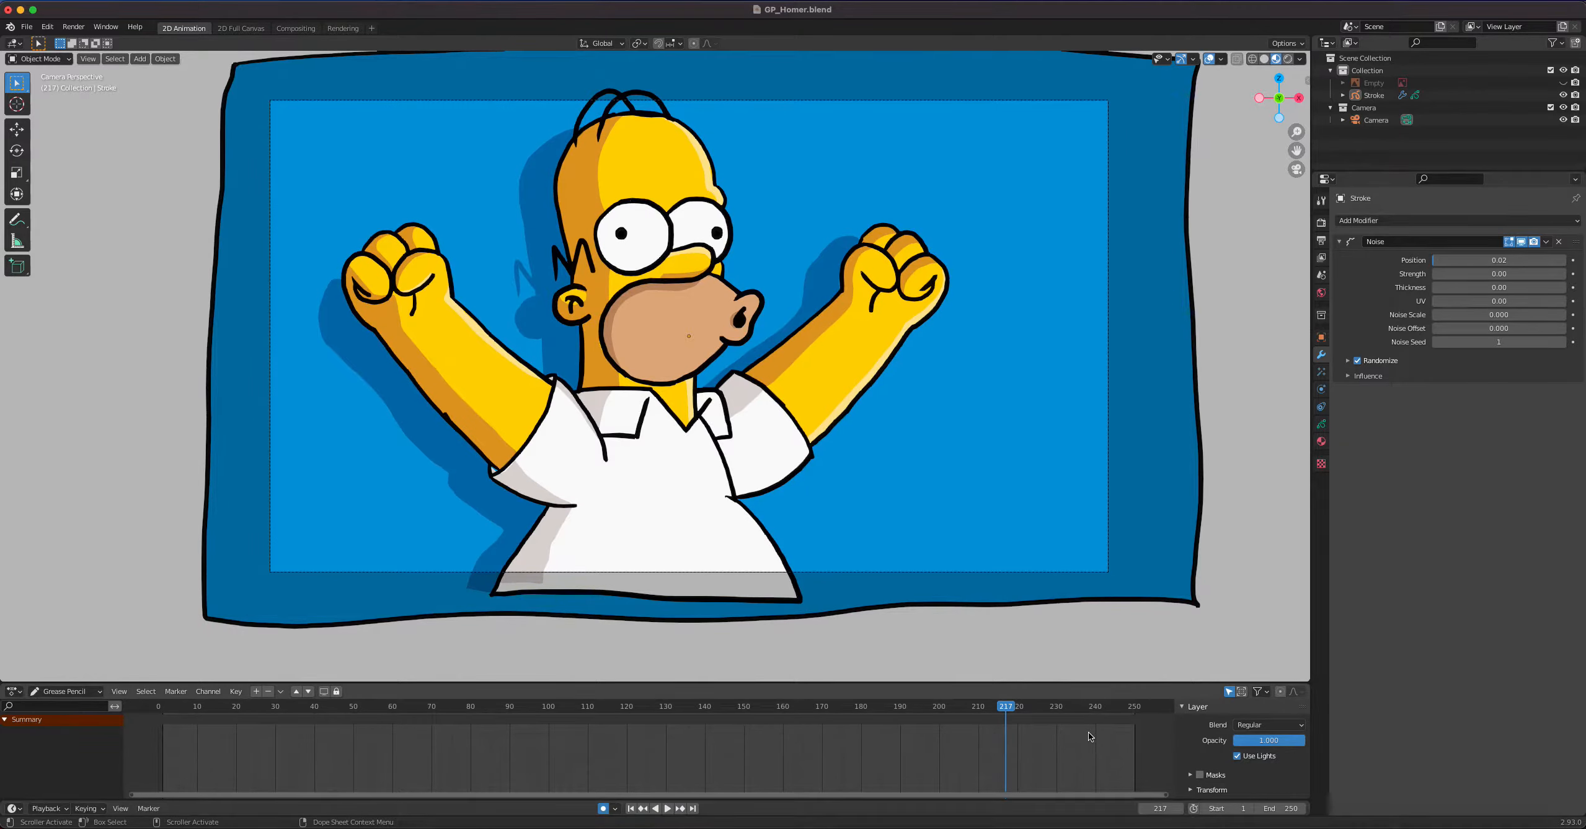
Set the animation's end frame to 240
click(1284, 808)
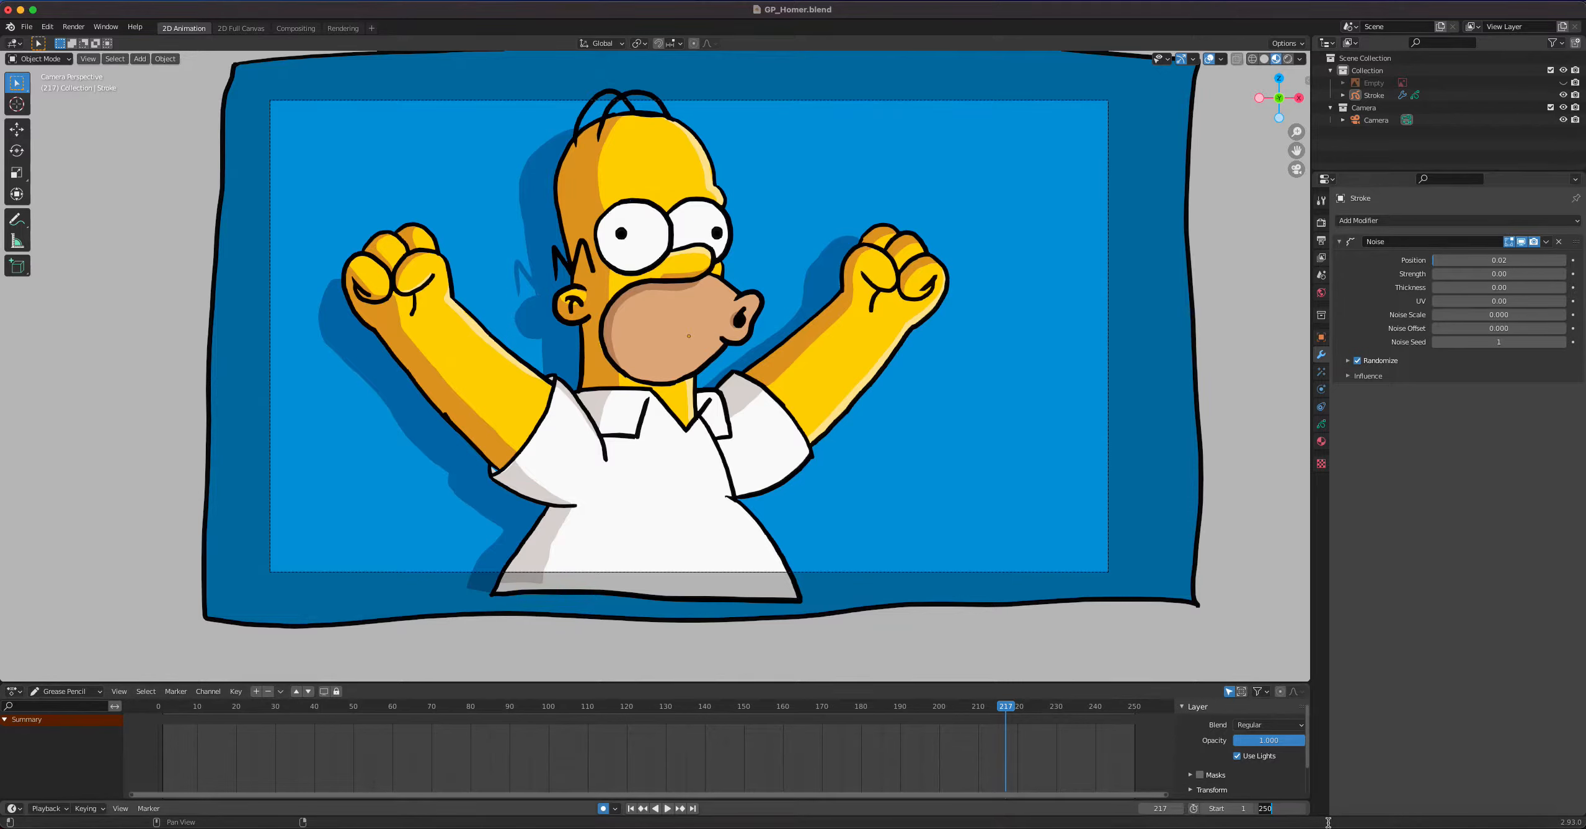
text(24)
key(Return)
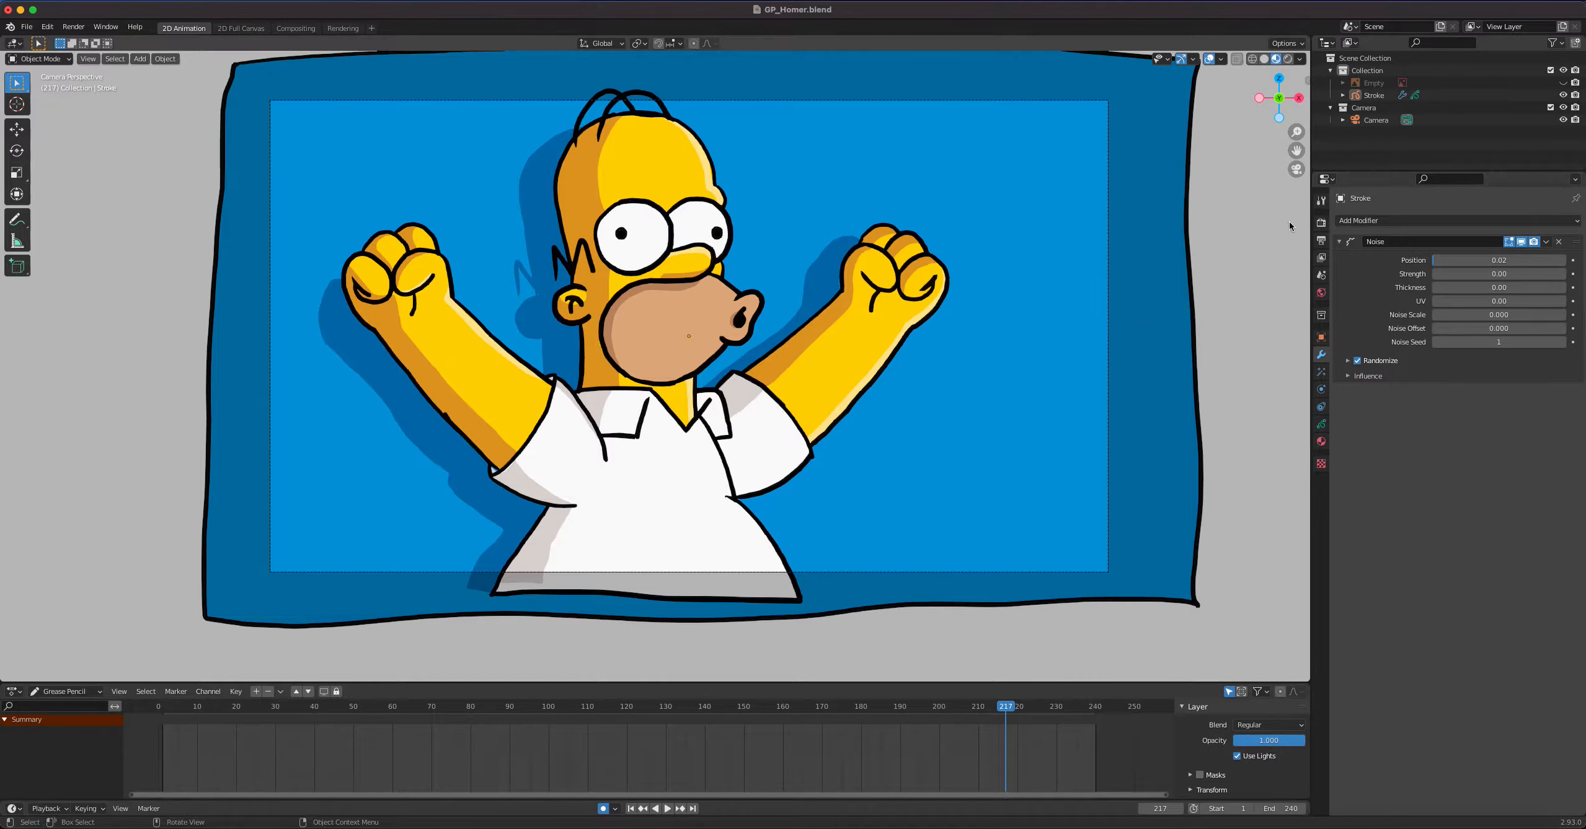
Double the render resolution in the Output properties to 3840 × 2160 px
click(1321, 224)
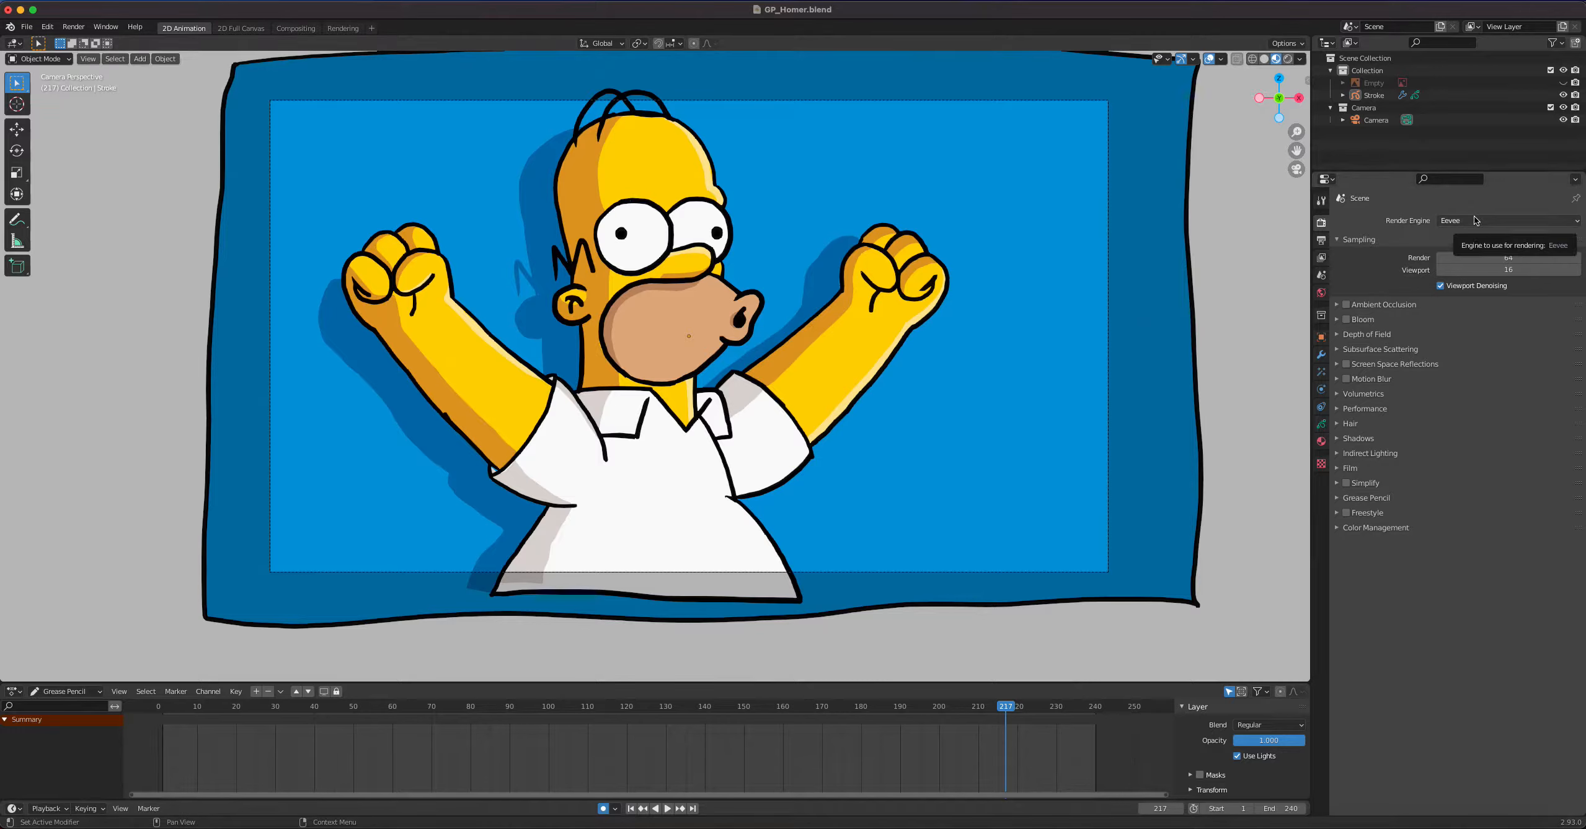
click(1321, 242)
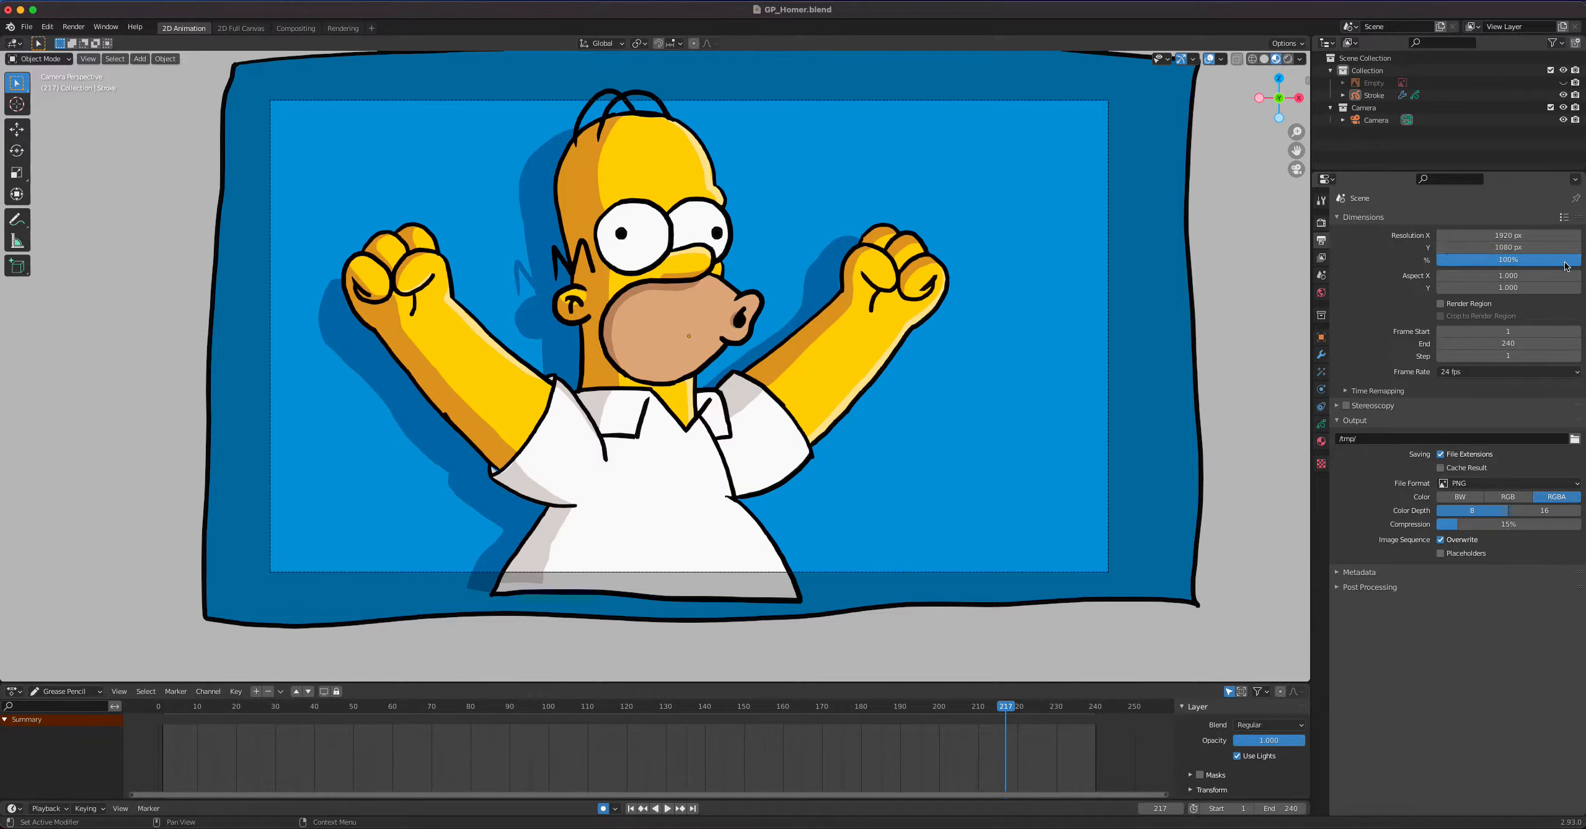
double_click(1536, 236)
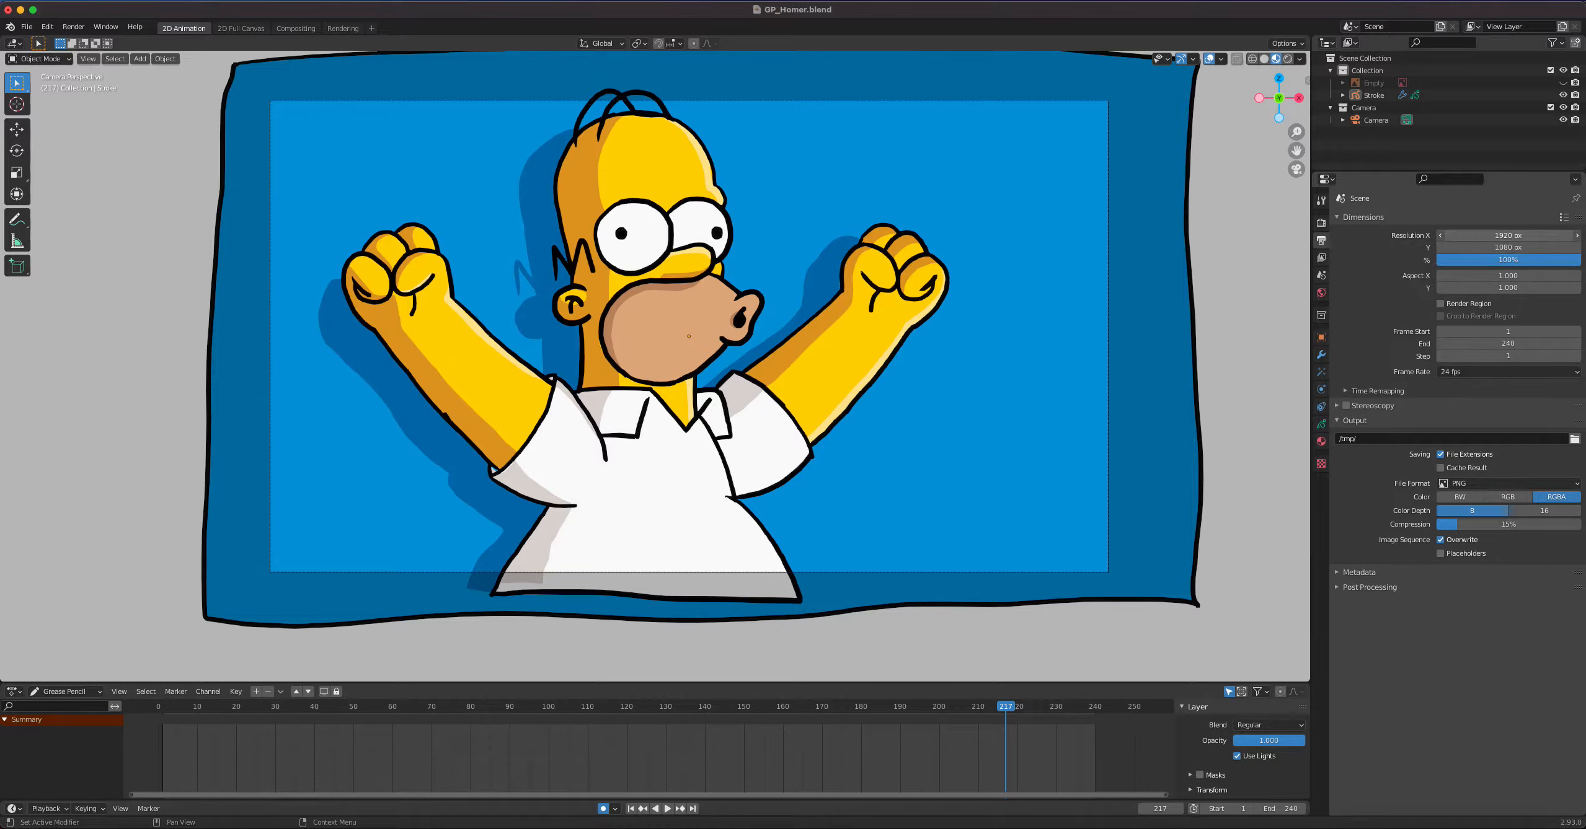
click(1503, 236)
text(*2)
key(Return)
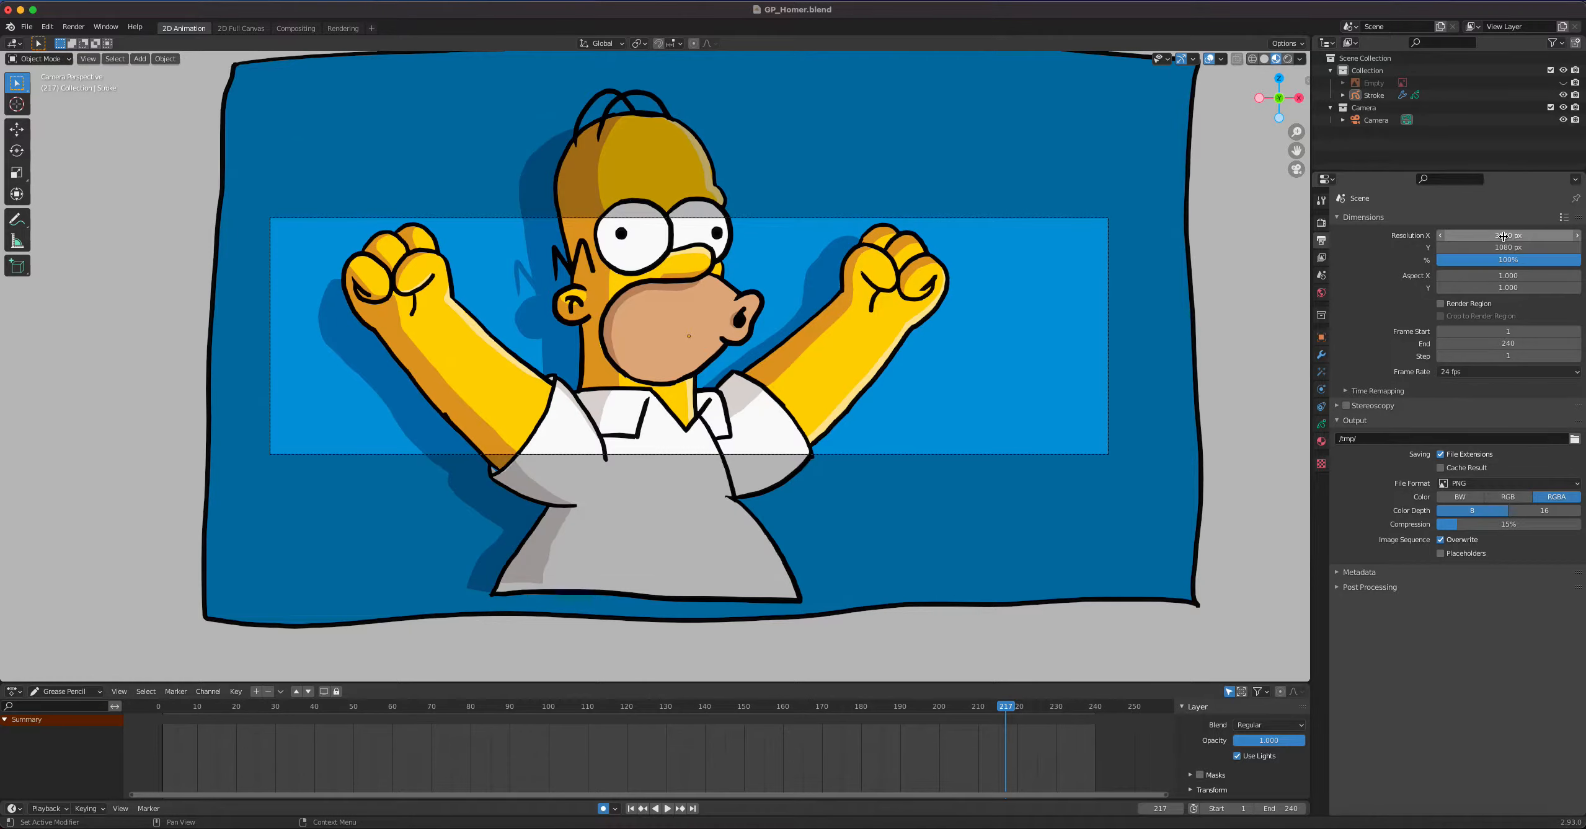
click(1527, 248)
click(1526, 247)
text(*)
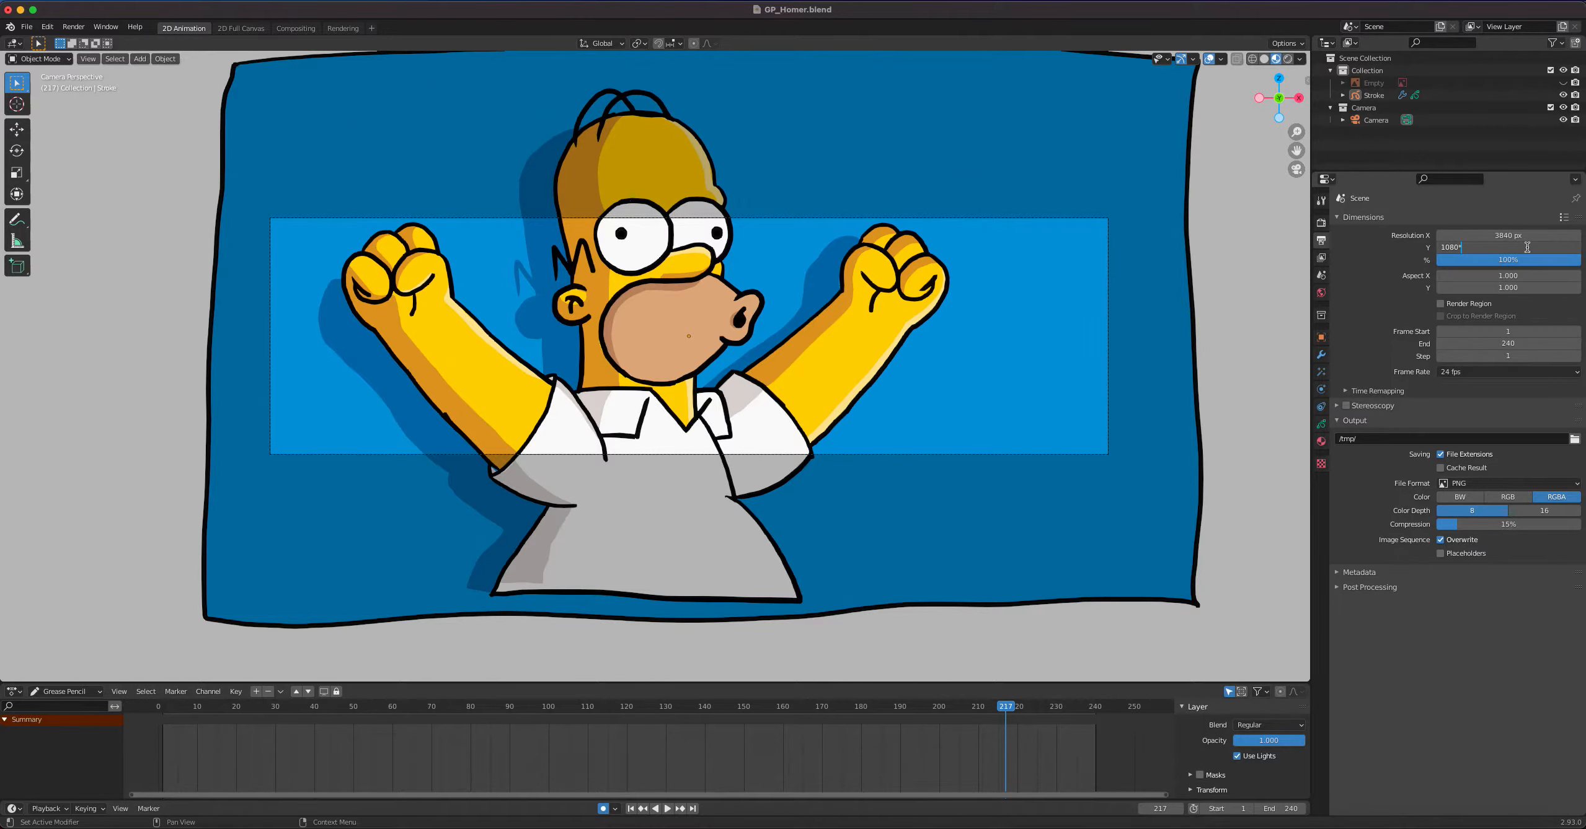
text(2)
key(Return)
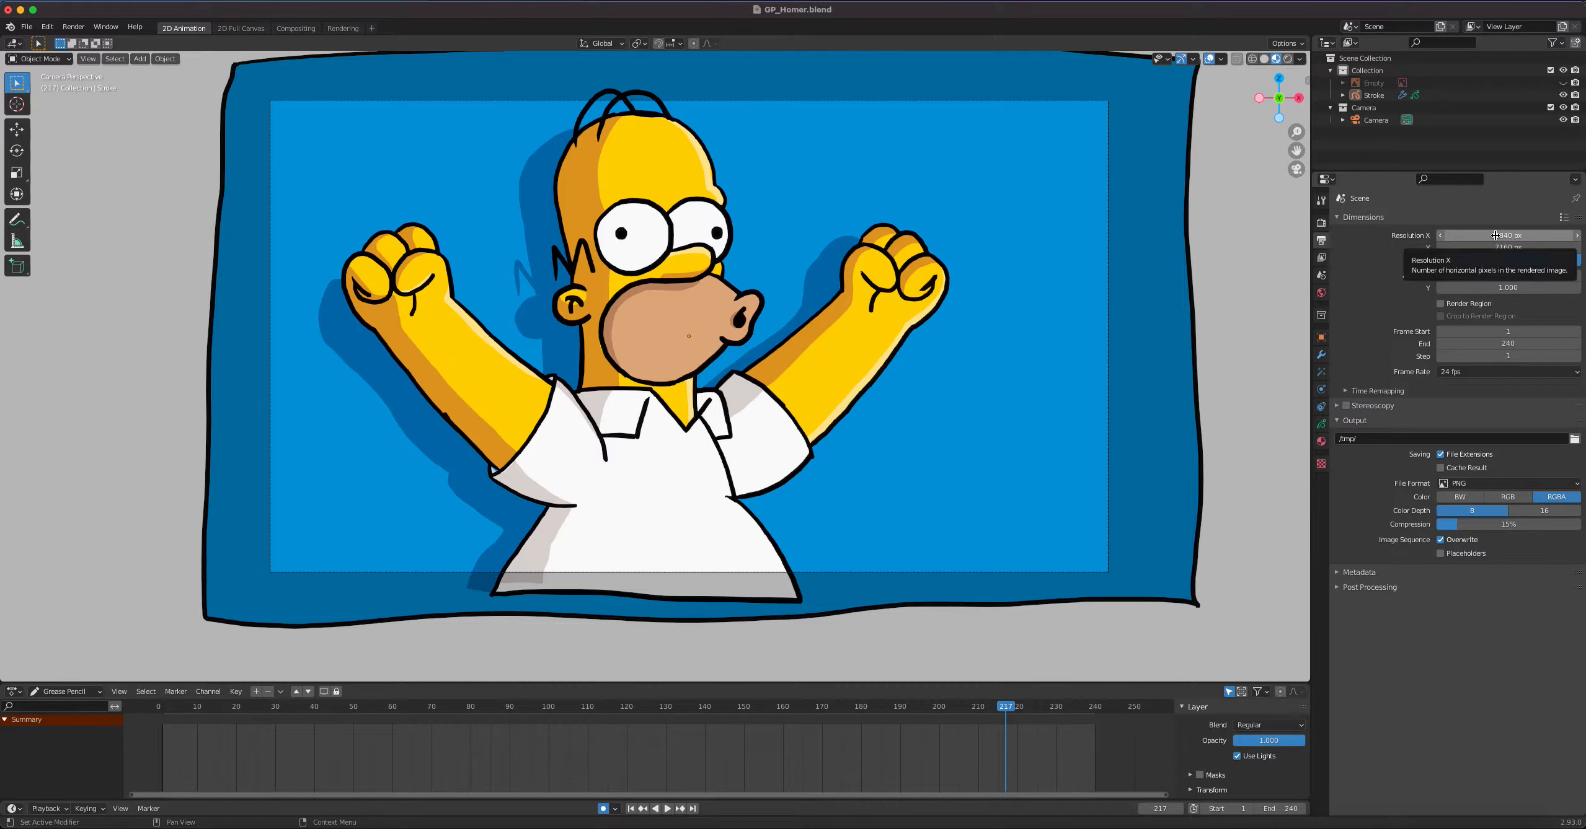
Set the render resolution to 1920 px in X and 1080 px in Y
click(1496, 235)
text(19)
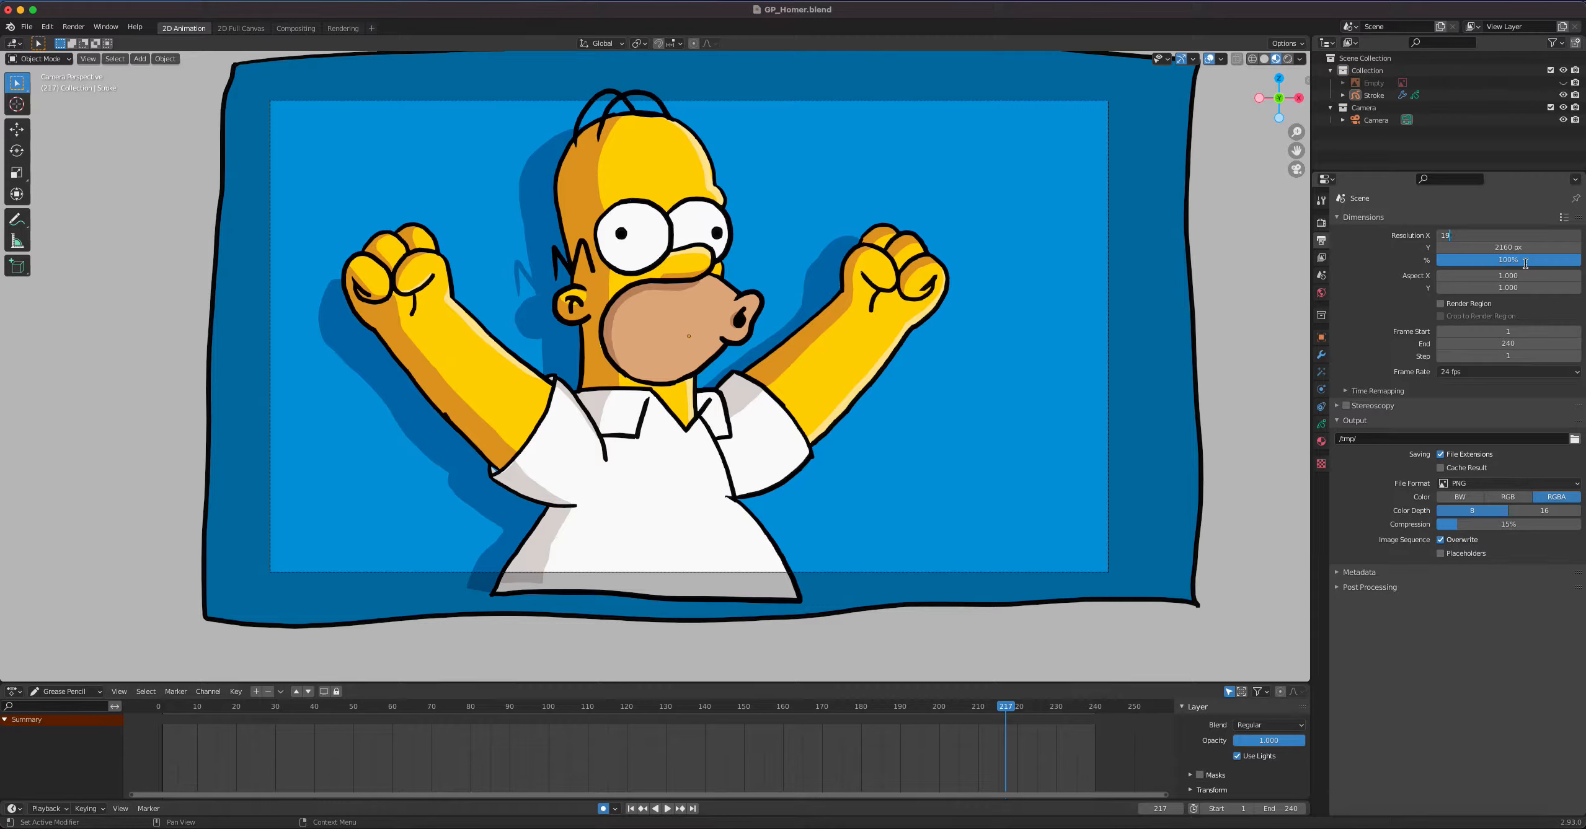
text(20)
key(Return)
click(1520, 247)
text(1)
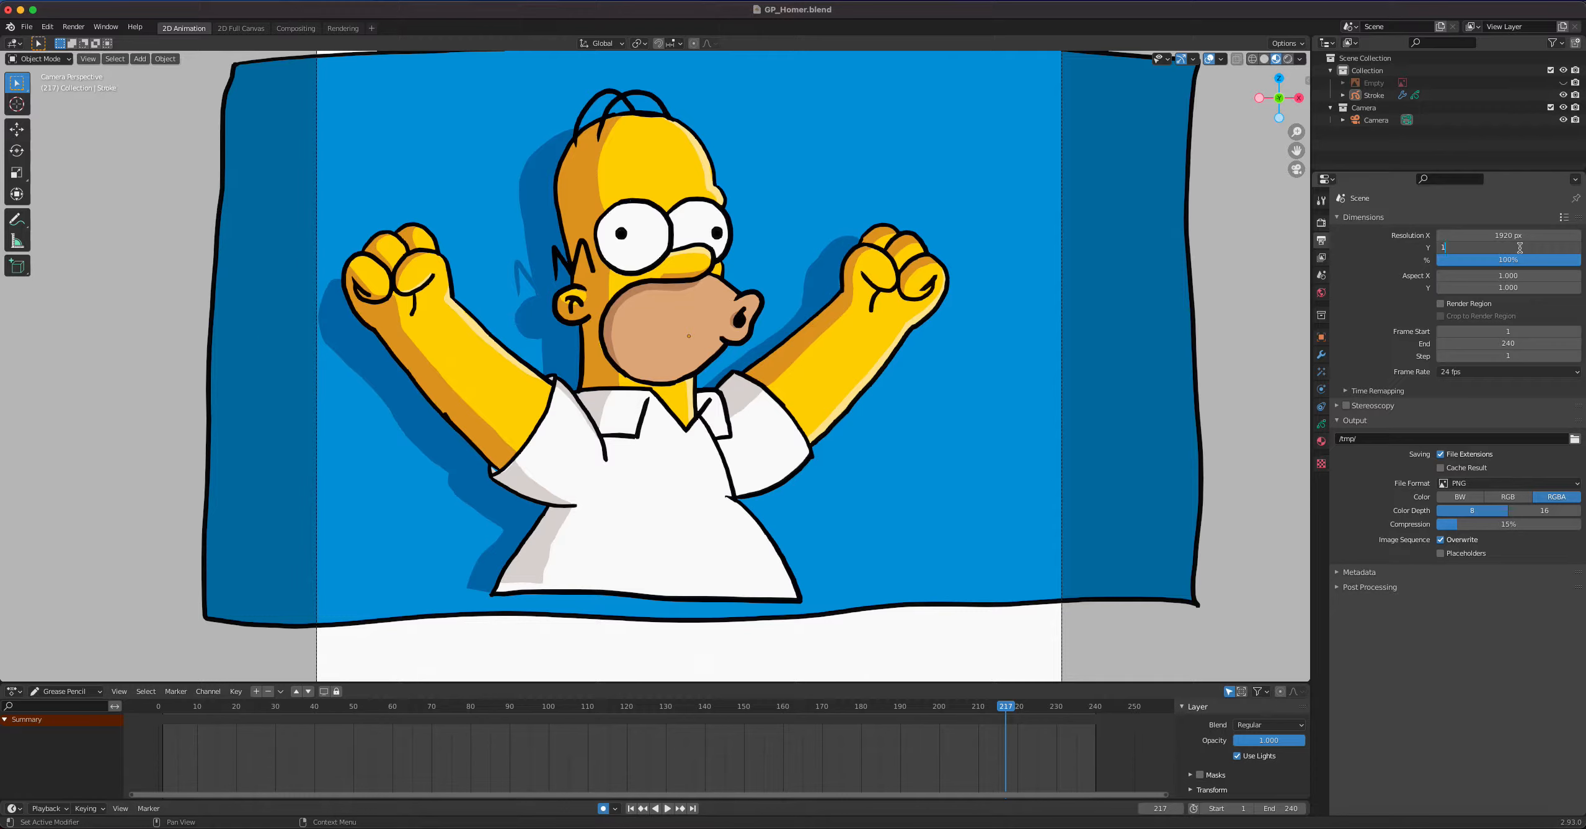
text(080)
key(Return)
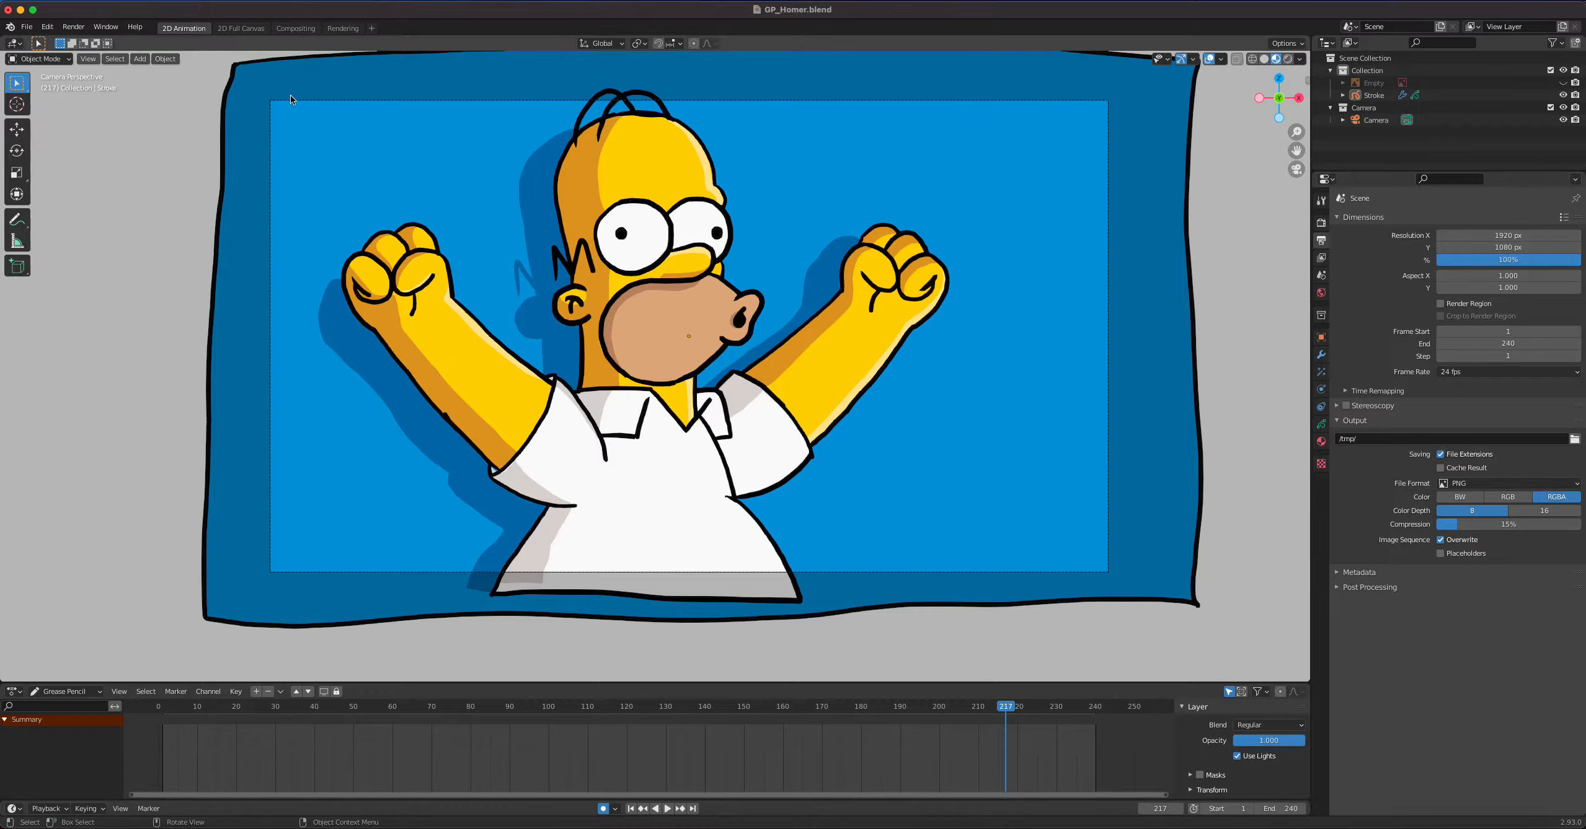
Render the current frame to check it at full size, and close the render window
click(73, 26)
click(93, 57)
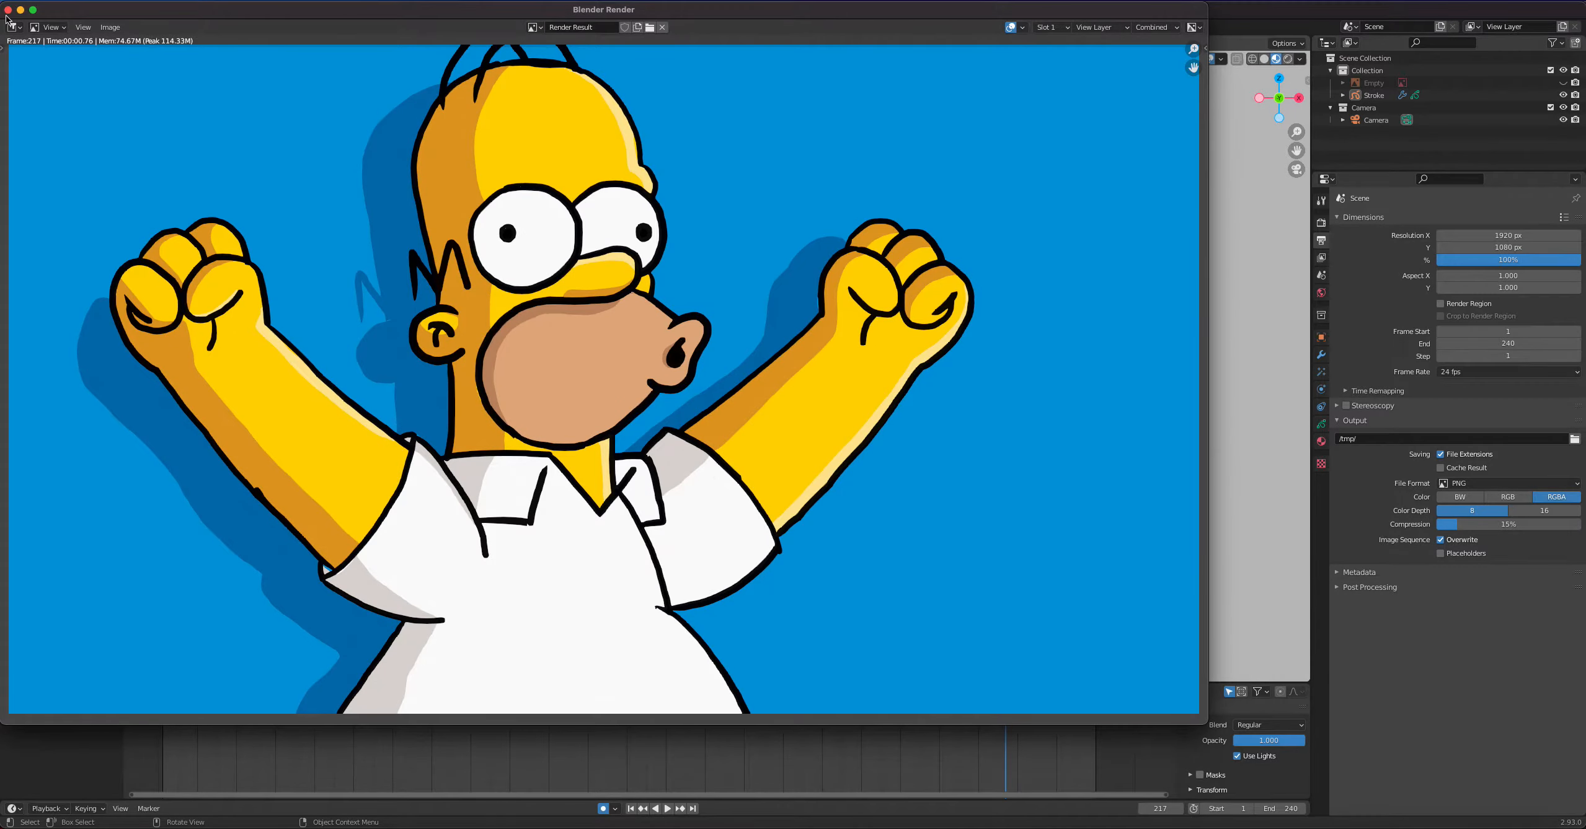
click(8, 10)
Set the resolution percentage to 10%, render the current frame as a test and close the result
double_click(1493, 261)
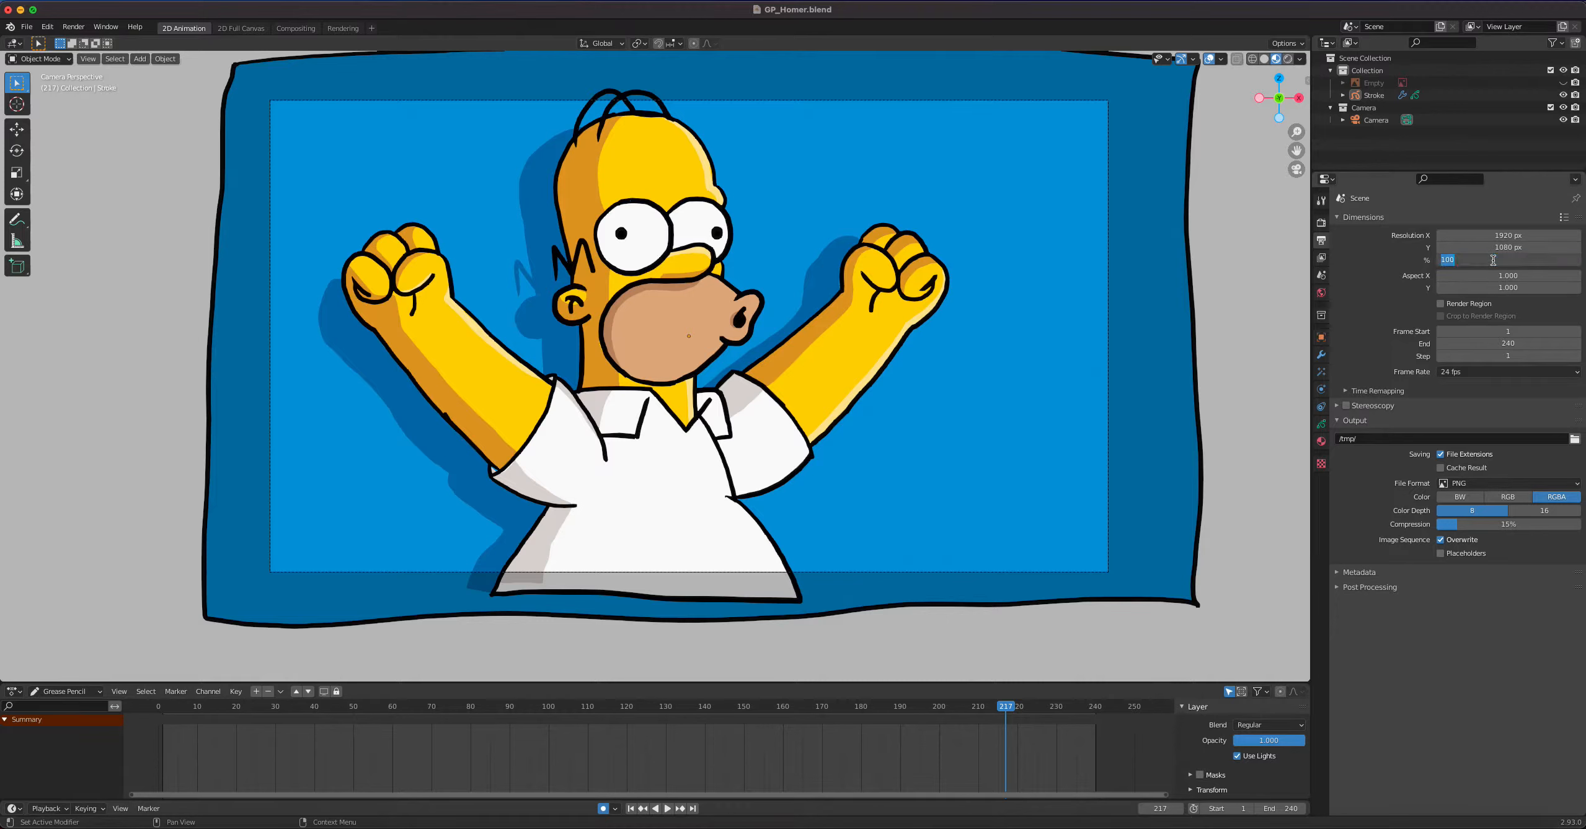
text(10)
key(Return)
click(73, 27)
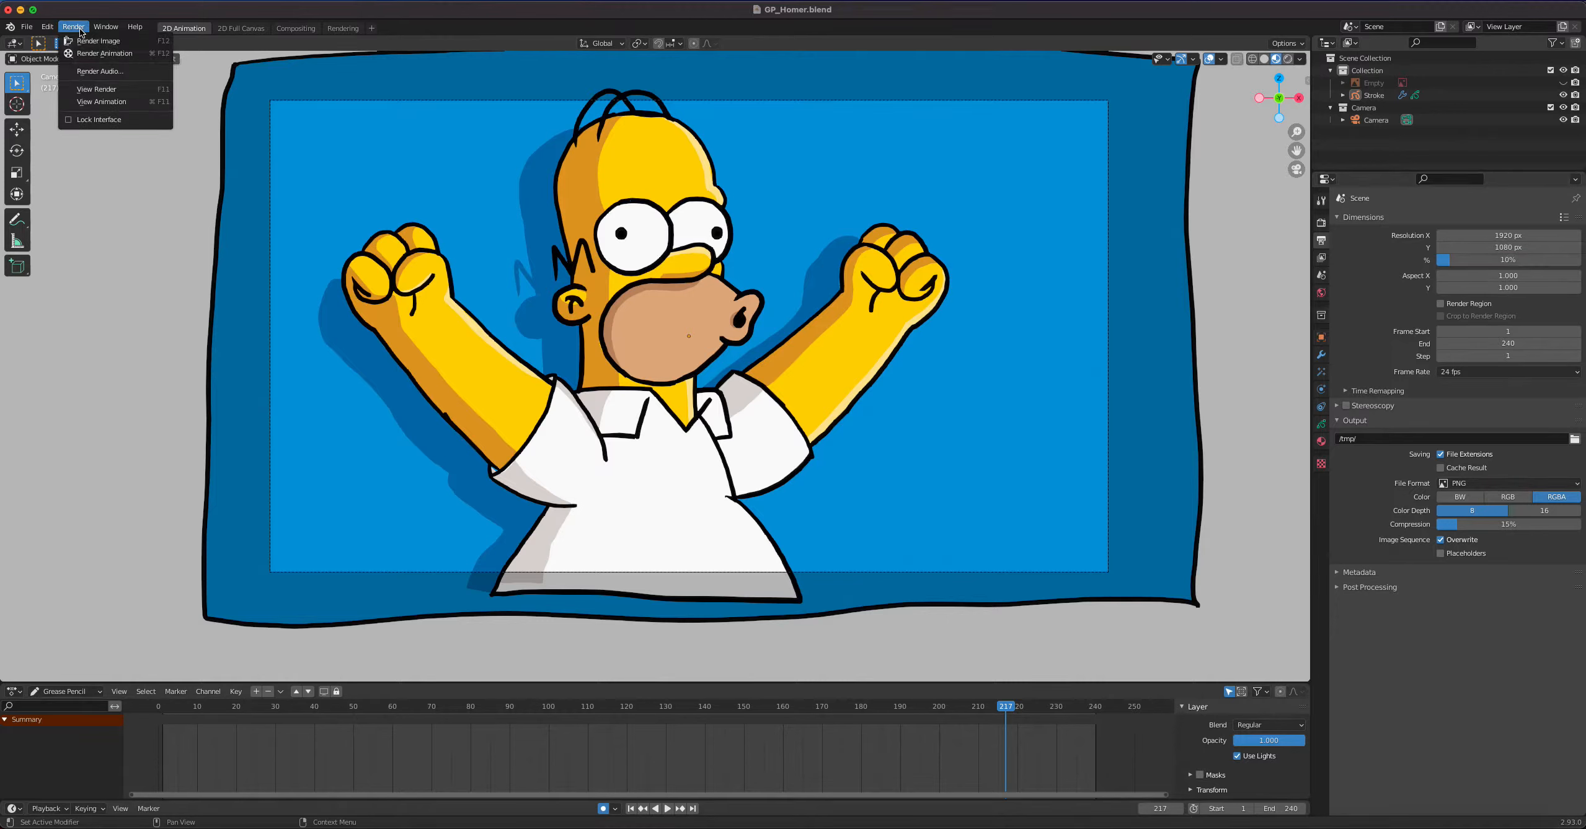
click(96, 41)
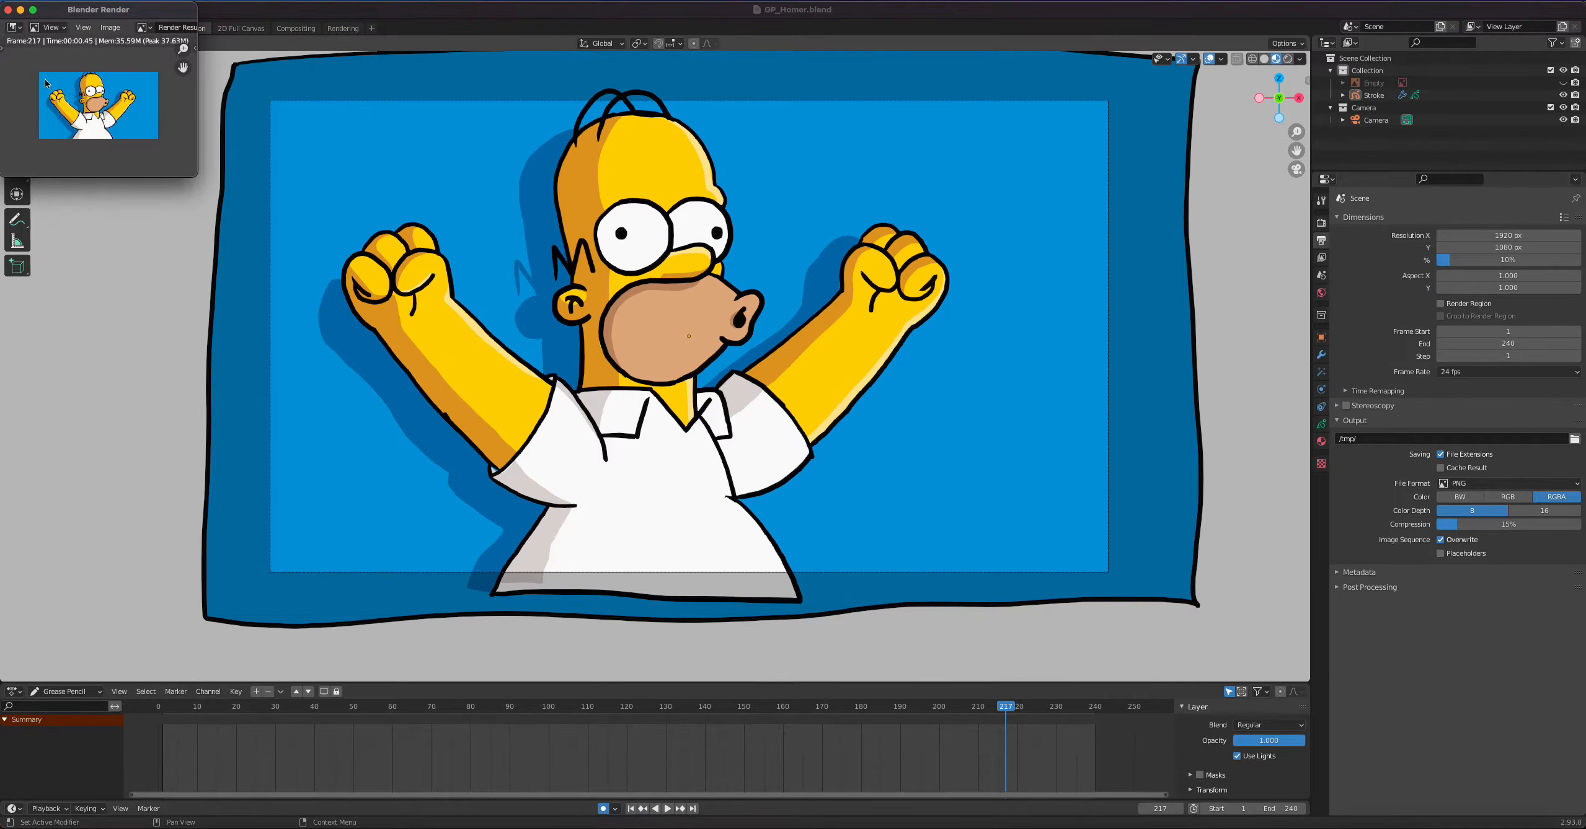
click(8, 10)
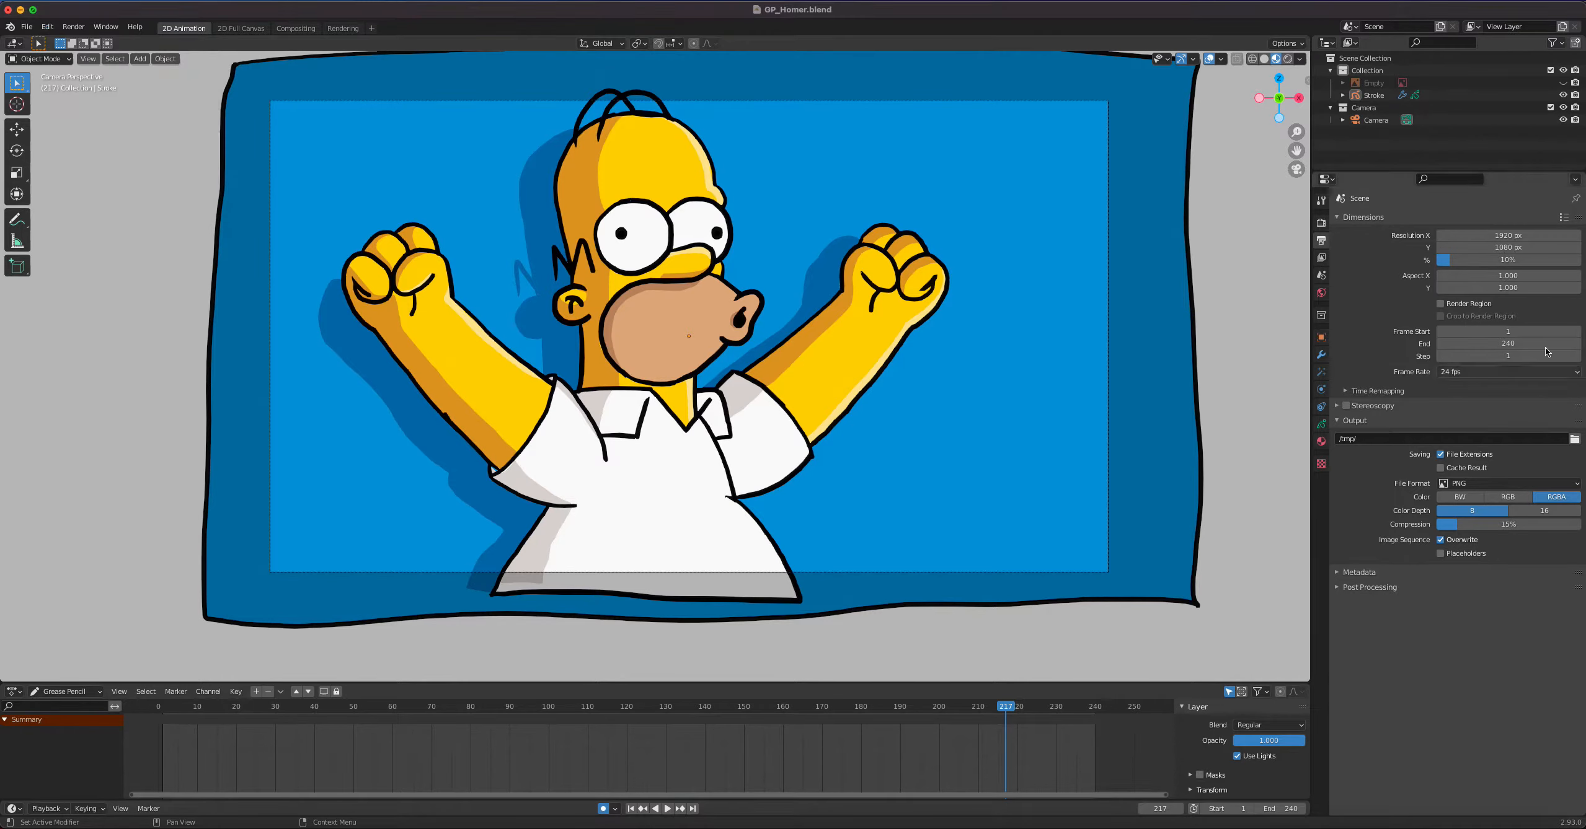
Set the resolution percentage to 100% and the output file format to FFmpeg Video
click(1496, 261)
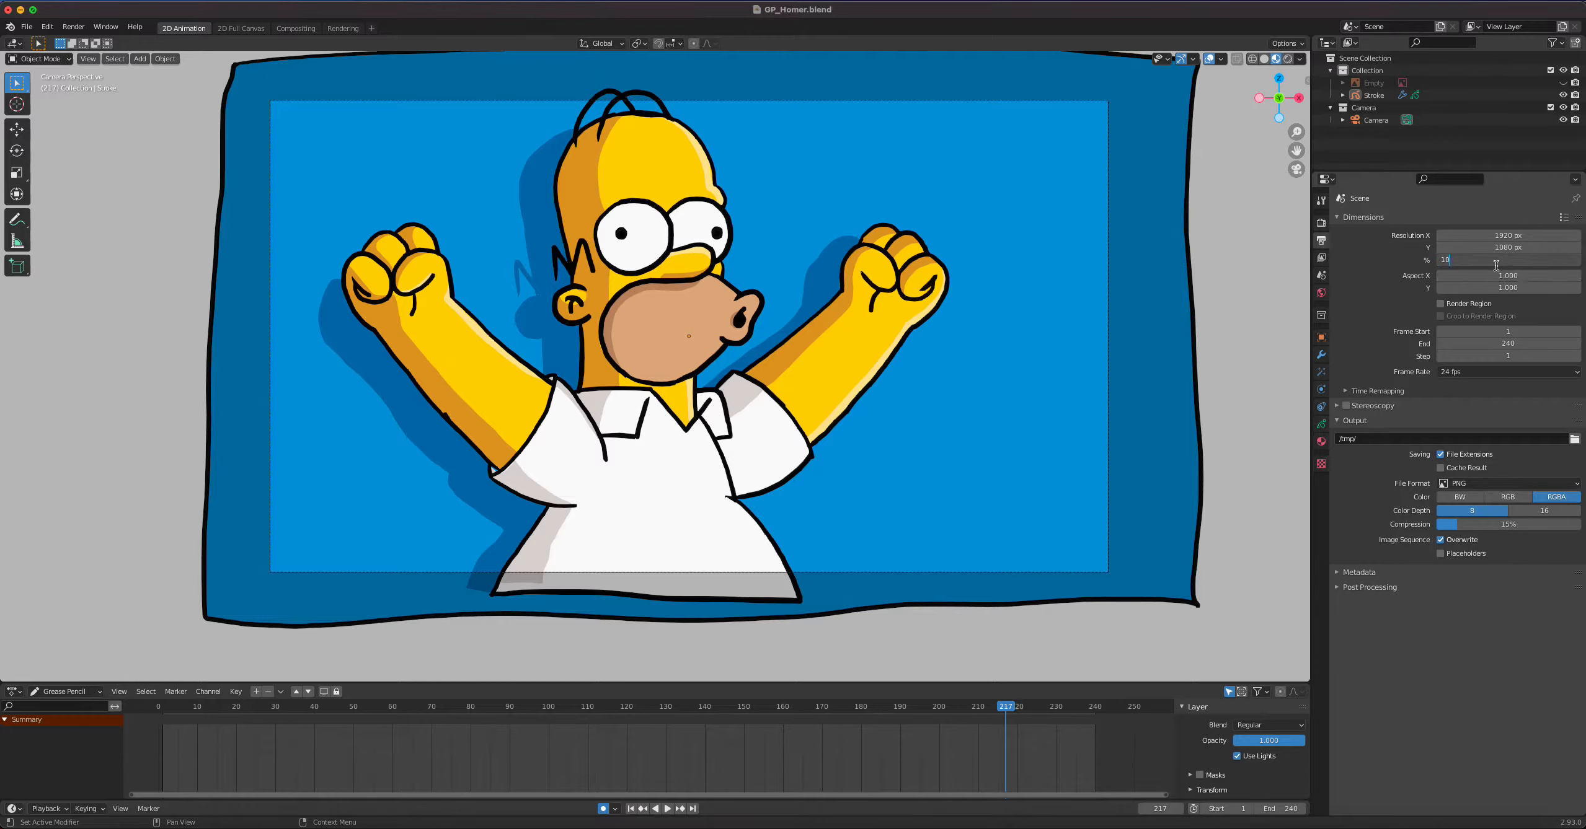
key(Return)
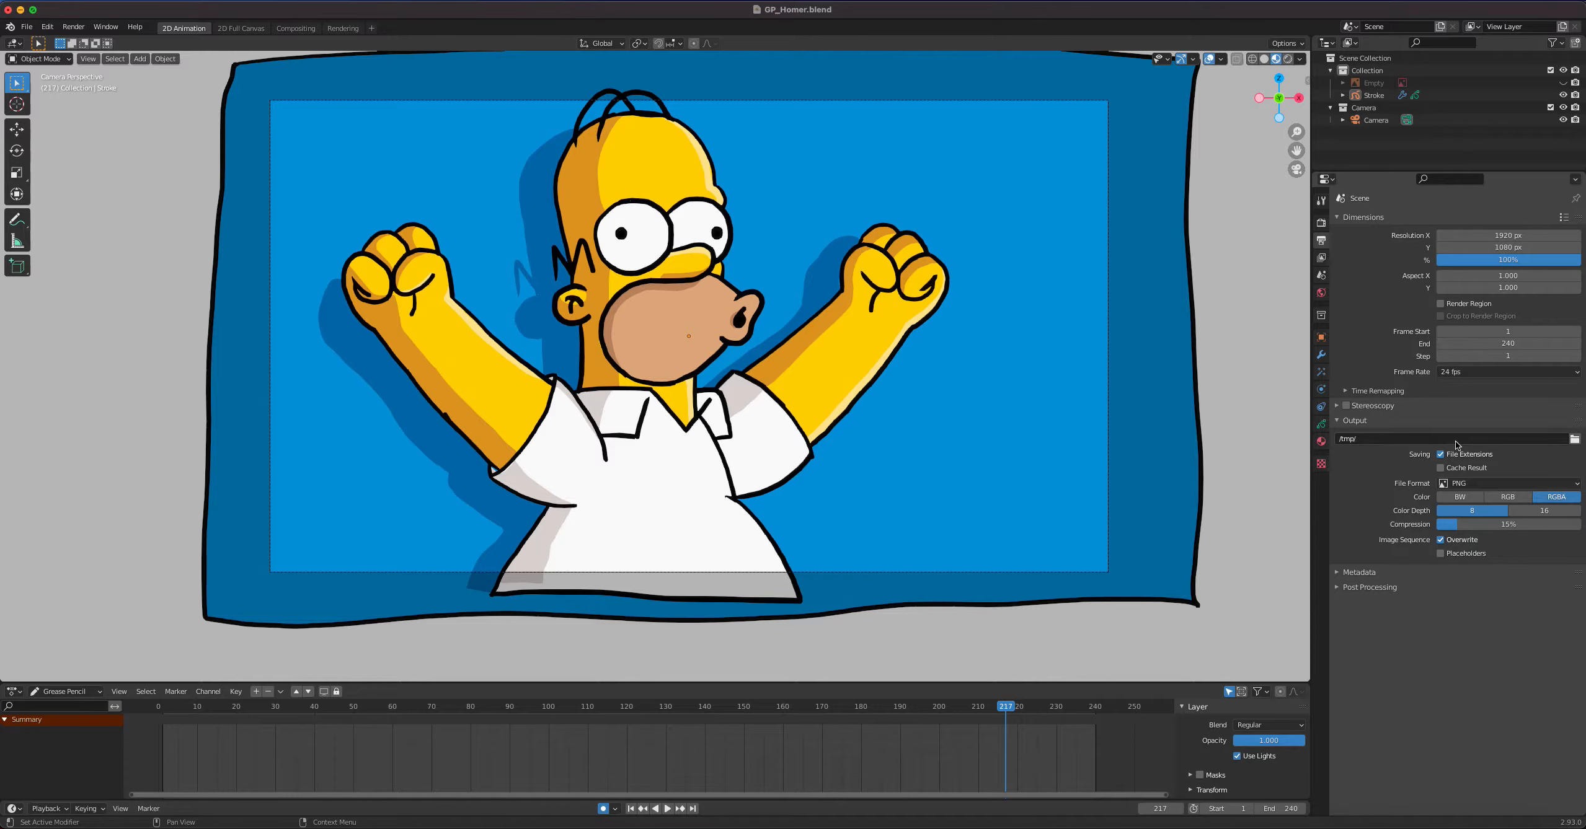
click(1489, 482)
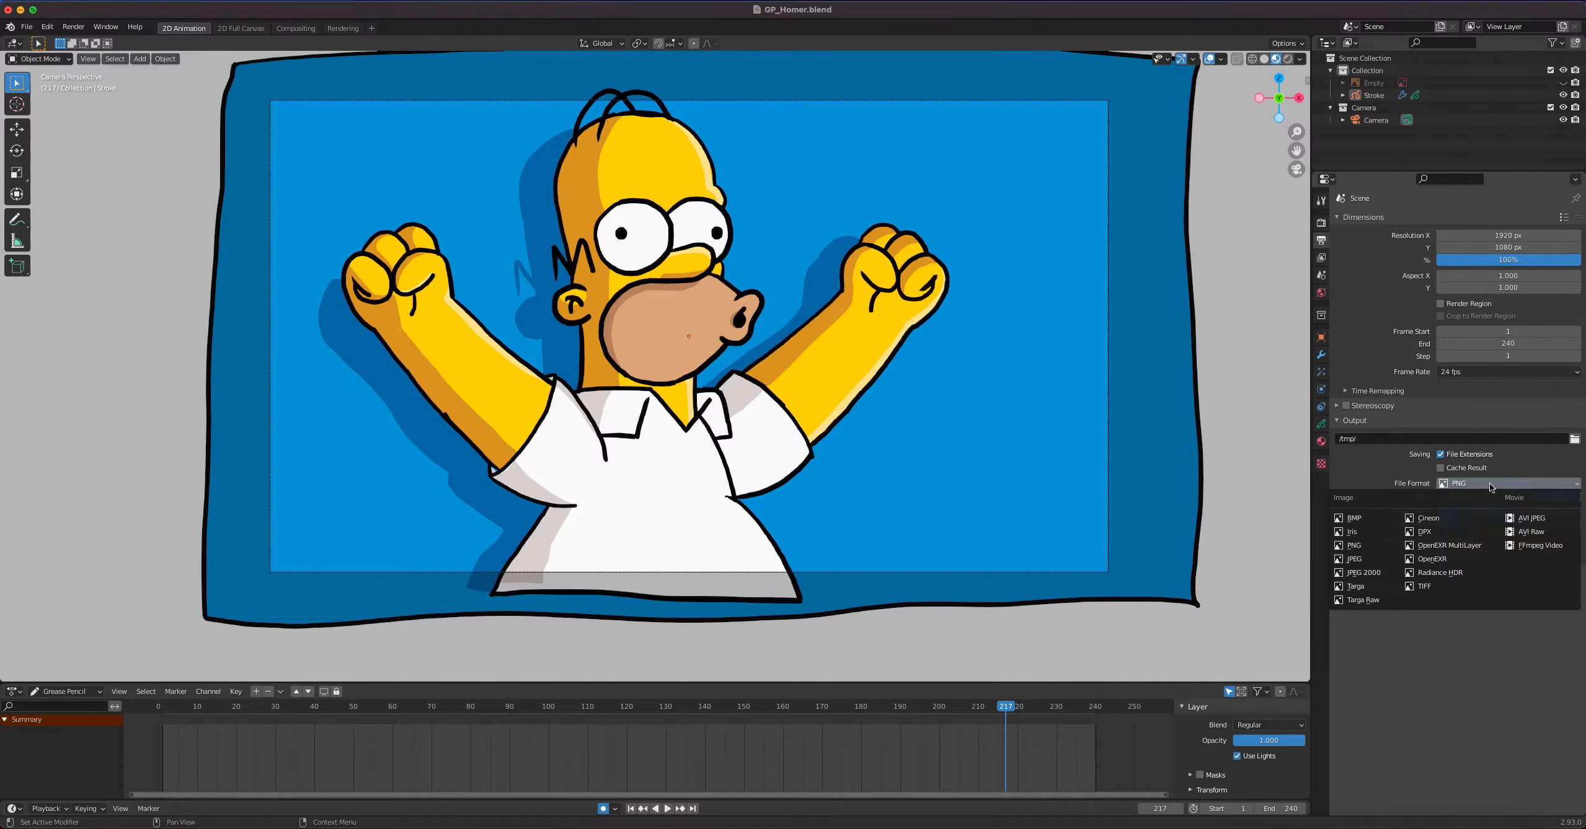
click(1536, 548)
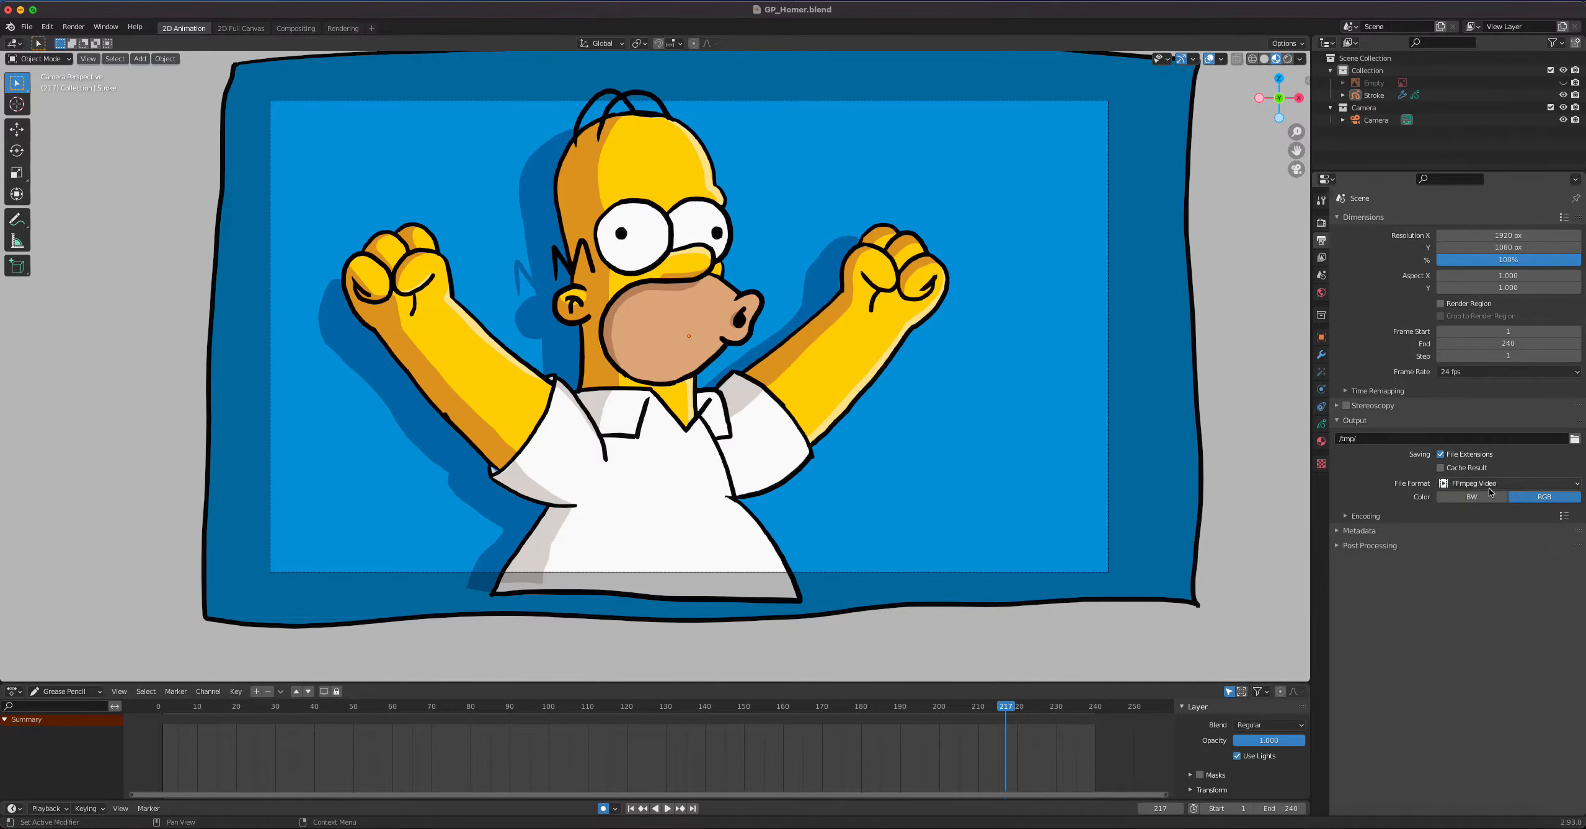
Configure the video encoding with the Quicktime container and High Quality output
click(1349, 517)
click(1469, 536)
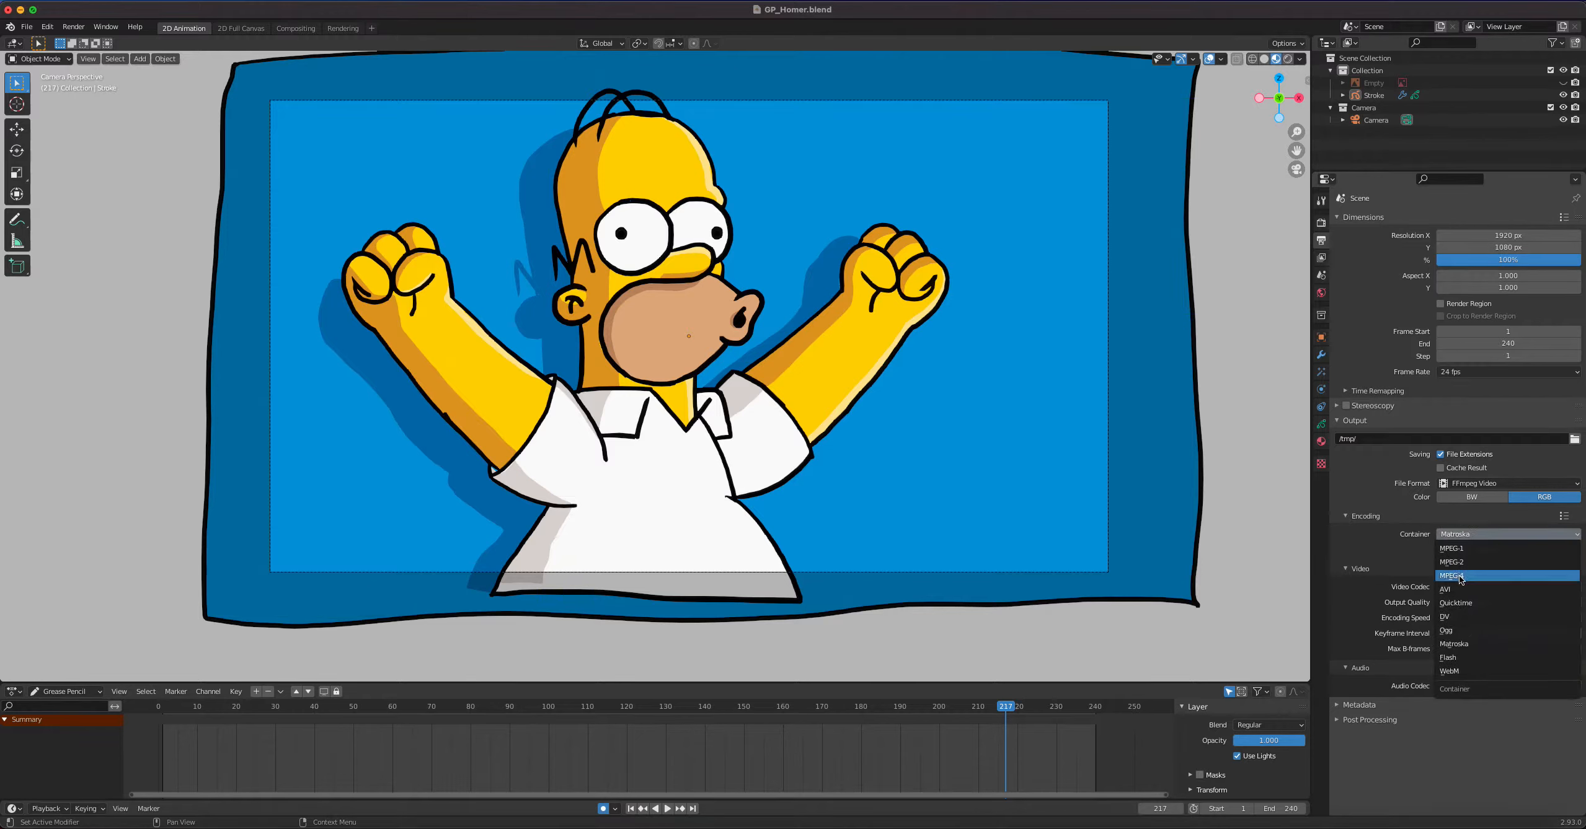
click(1455, 603)
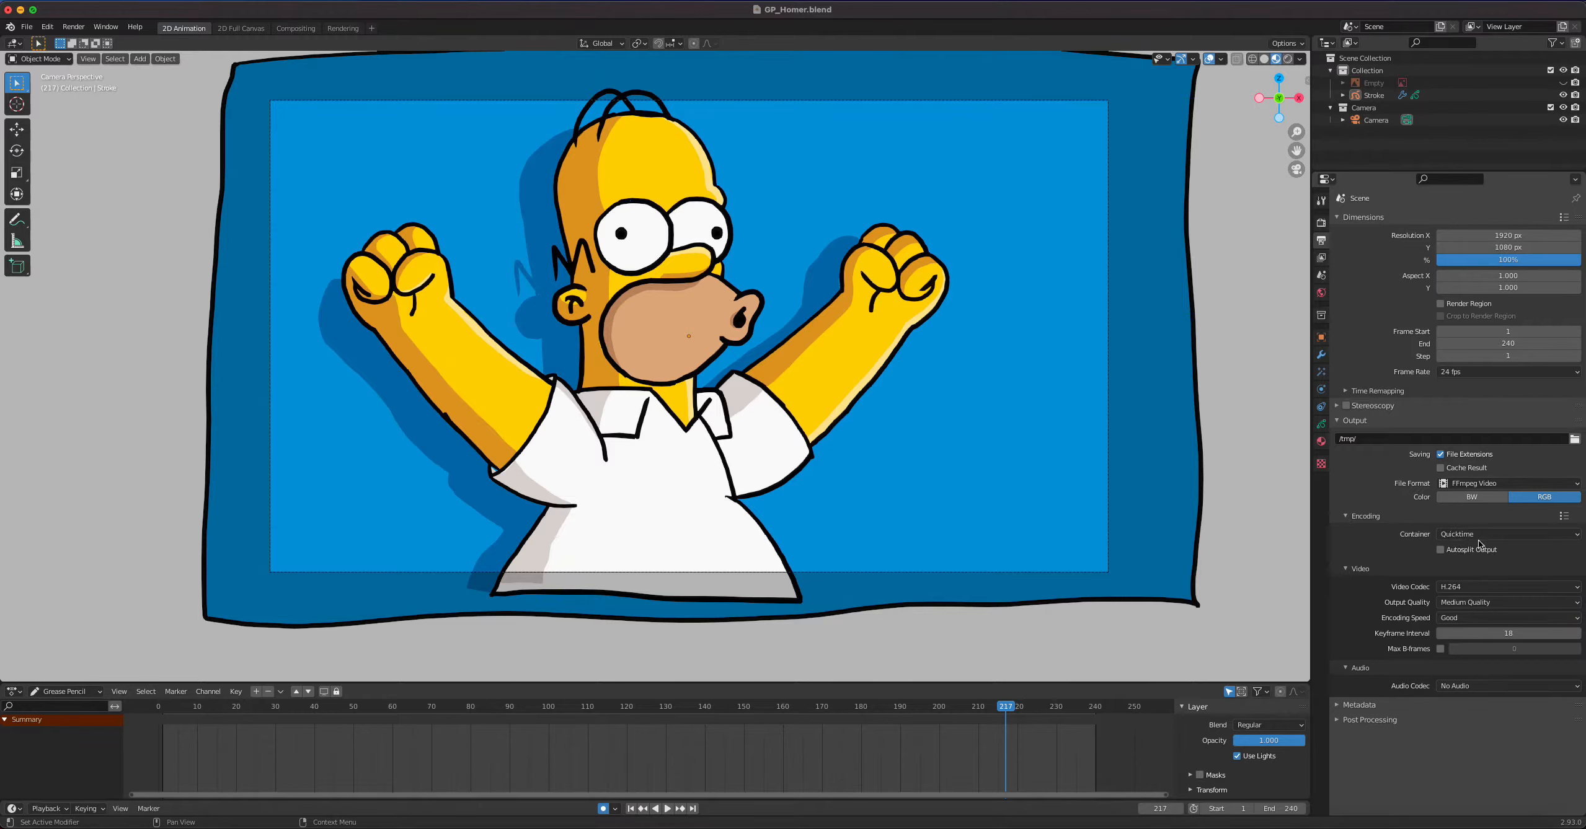
click(1458, 602)
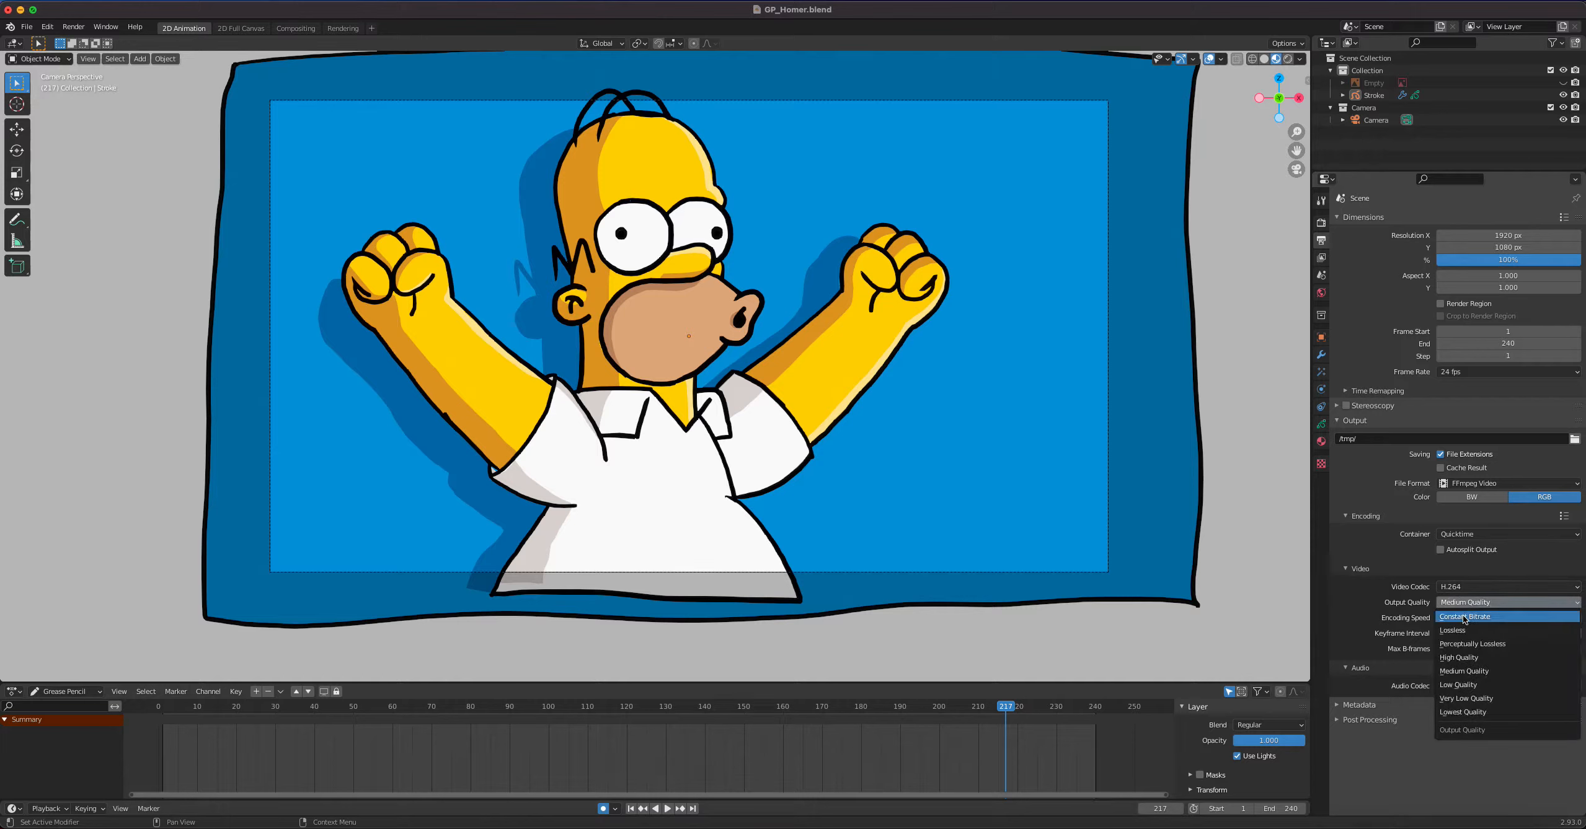
click(1466, 661)
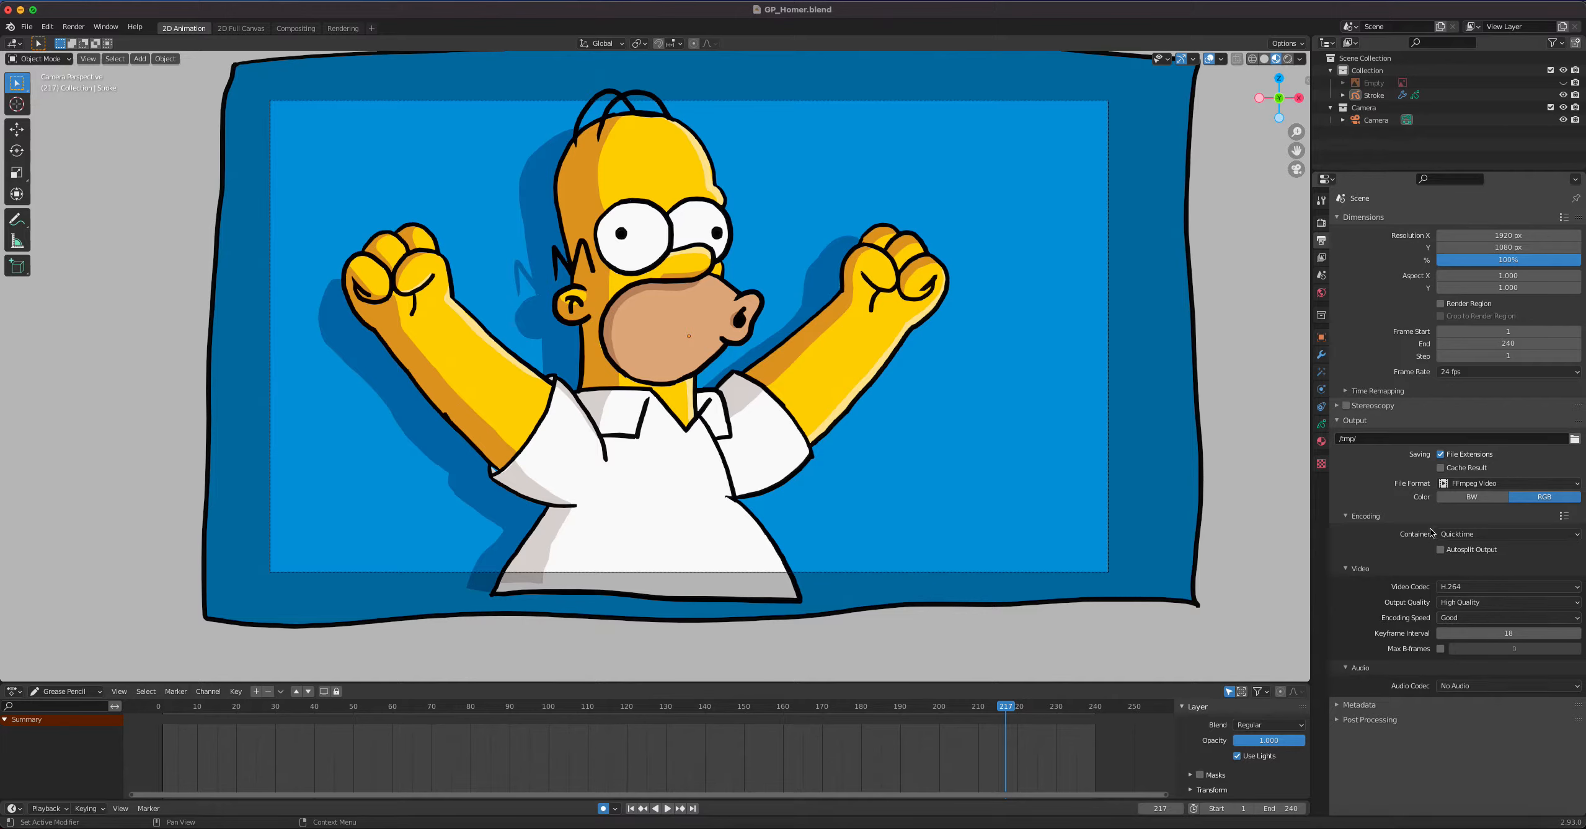
Set the render output to the Movies folder, with the artist's full name followed by "Project 01" as the file name
click(1384, 440)
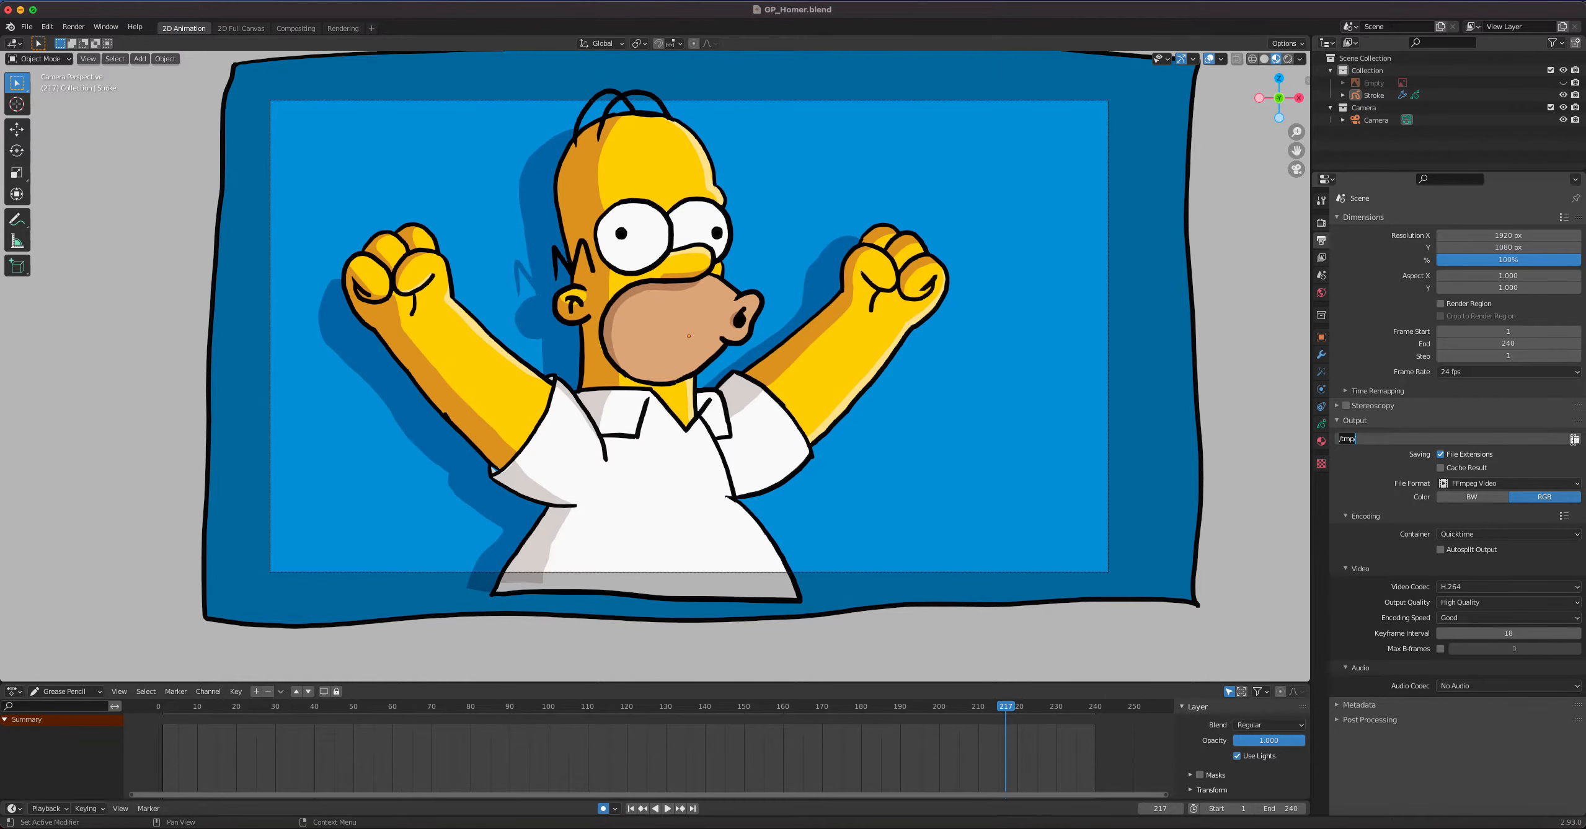
click(1573, 439)
click(1573, 439)
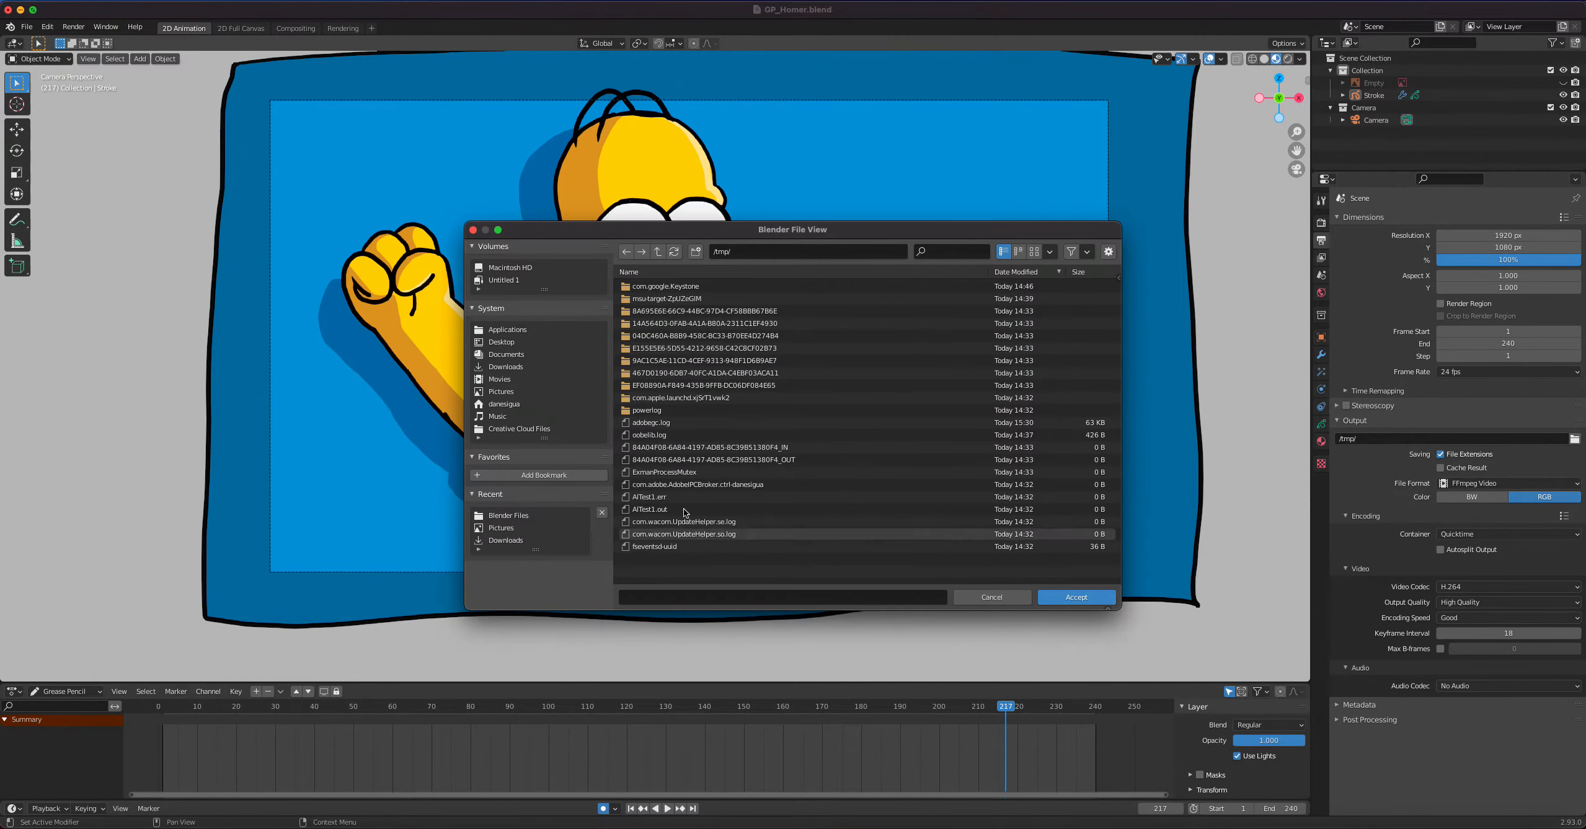
click(494, 344)
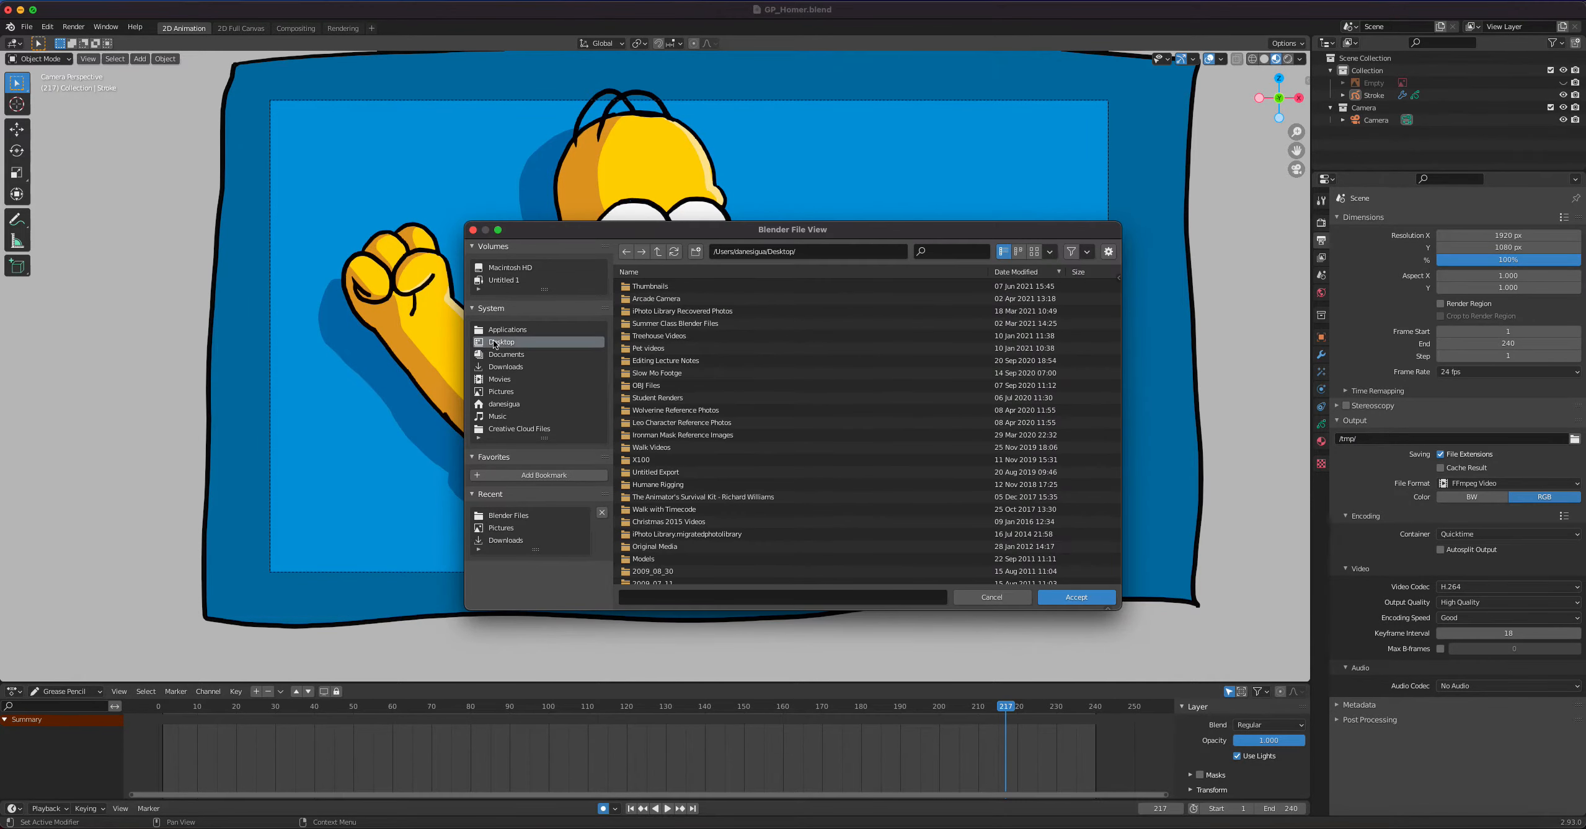
click(500, 380)
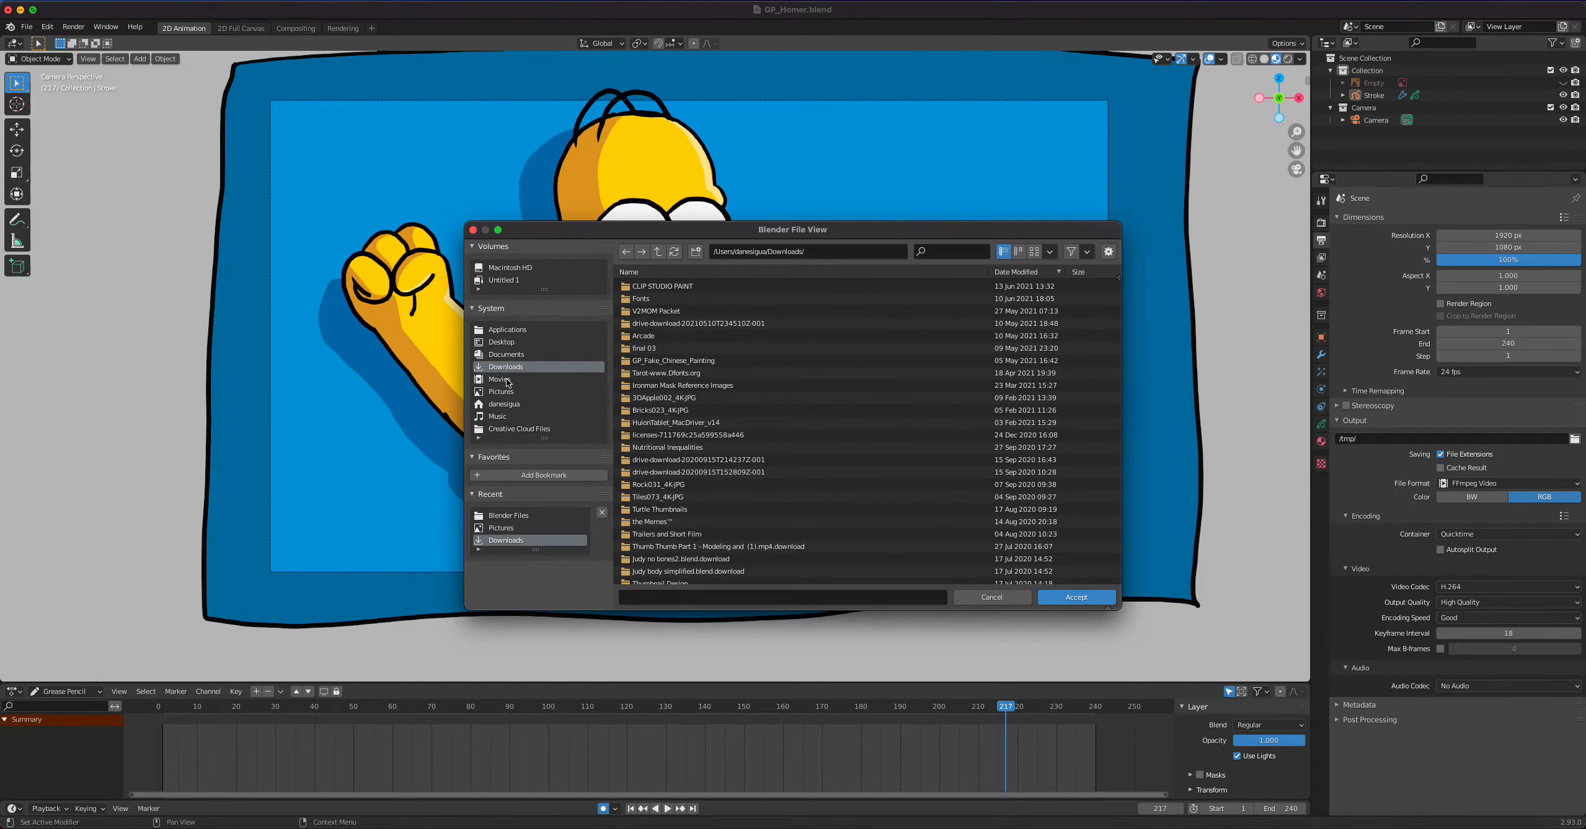
click(651, 598)
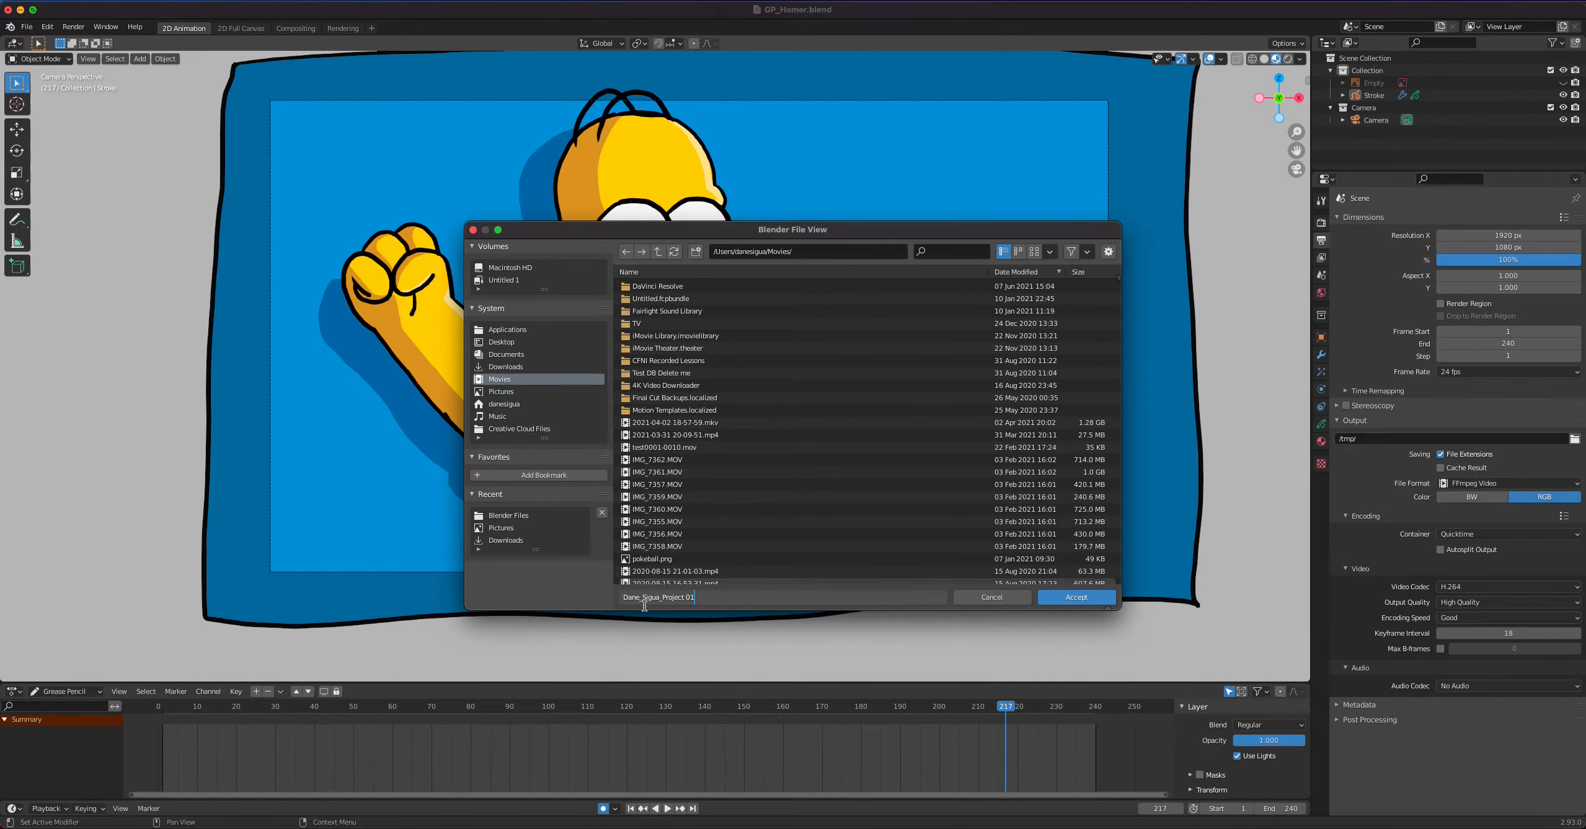
click(1076, 598)
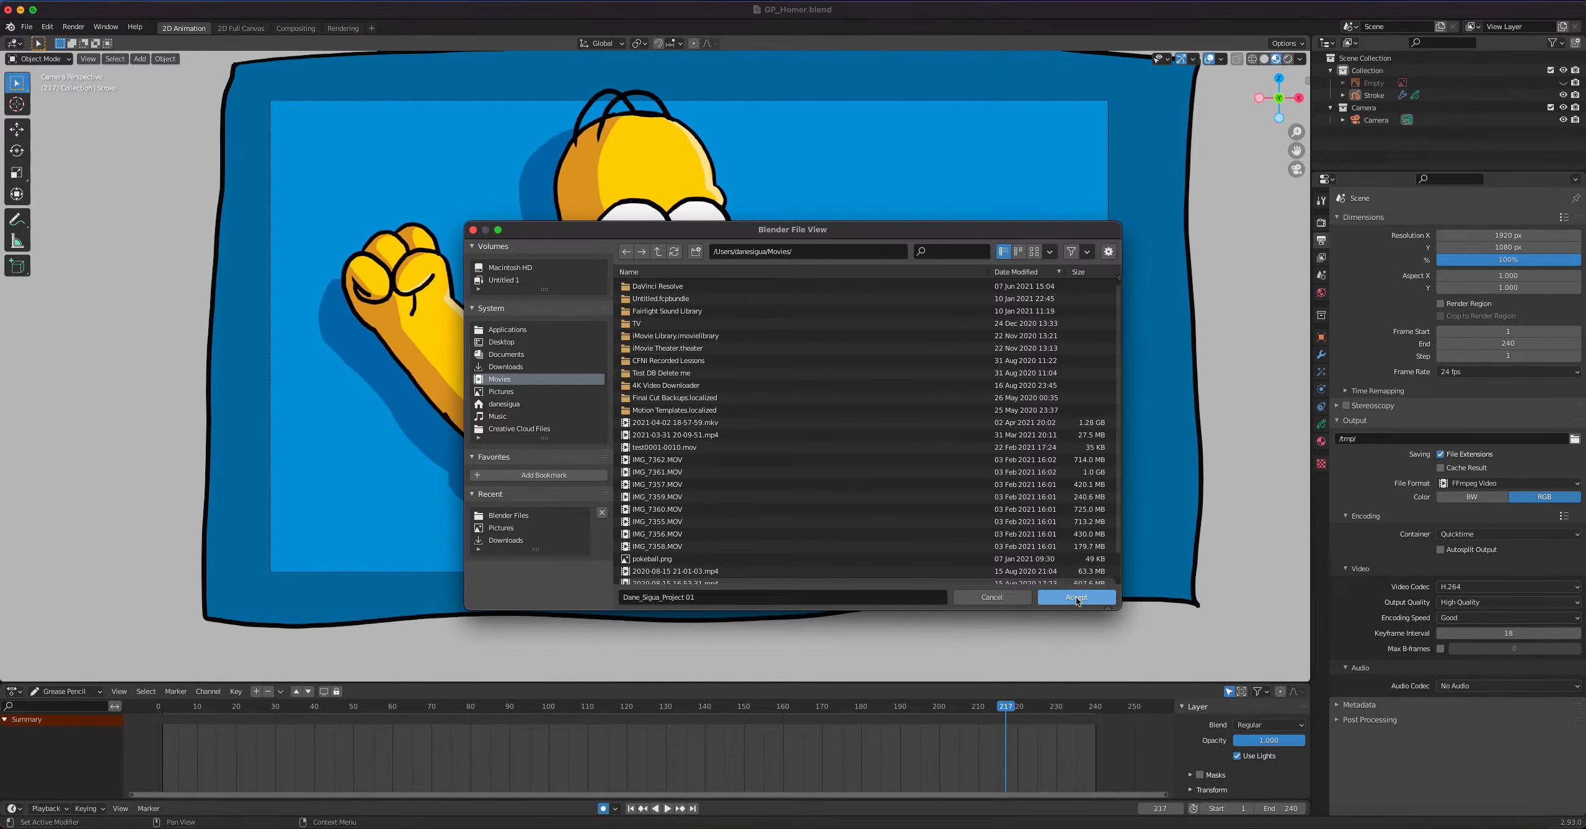
click(1079, 599)
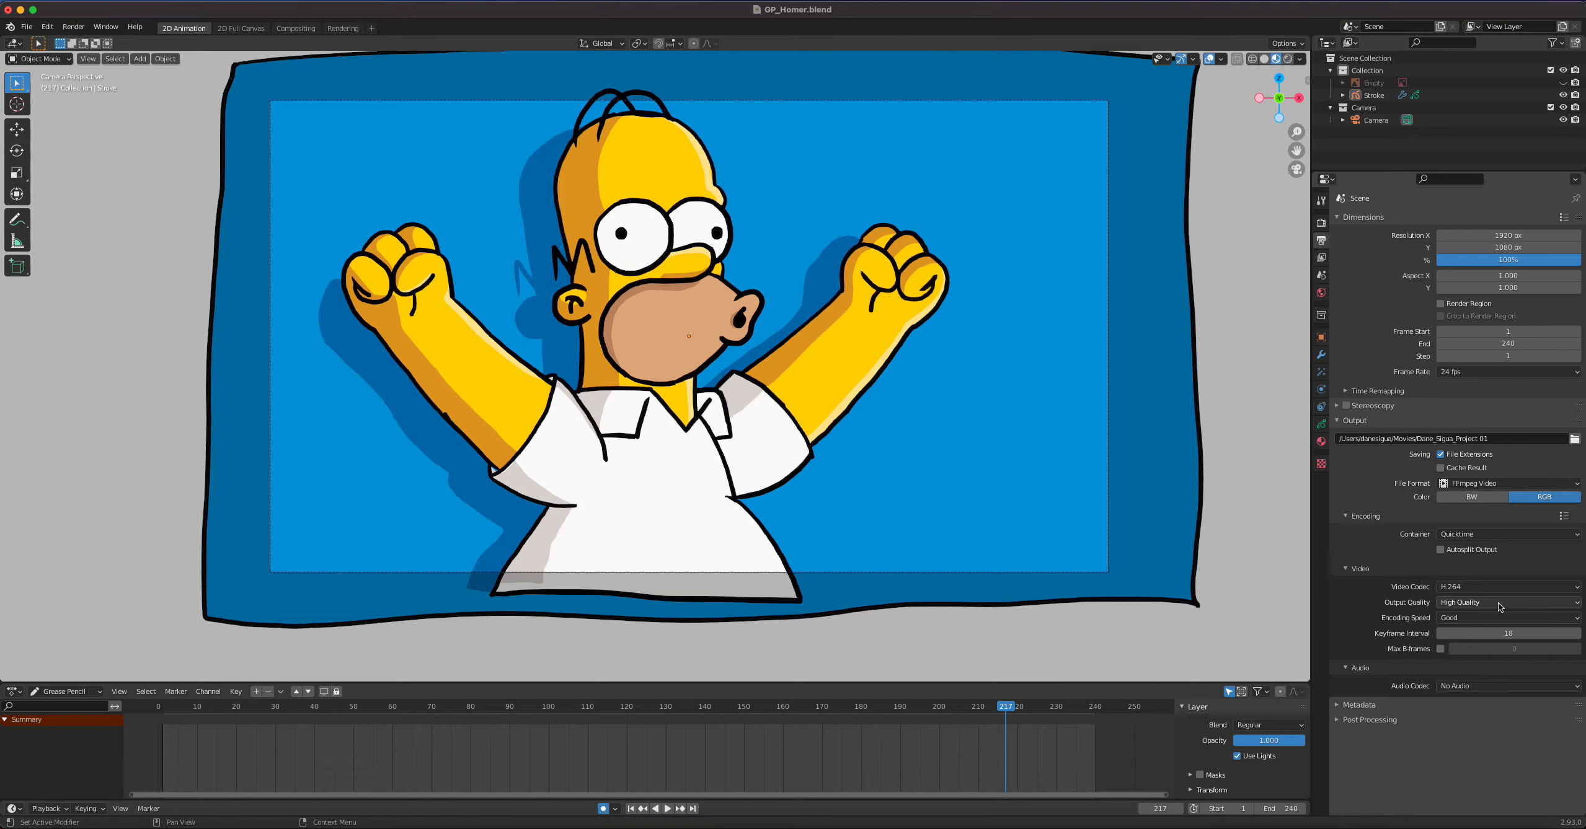
Render the full animation to the video file
click(73, 26)
click(104, 53)
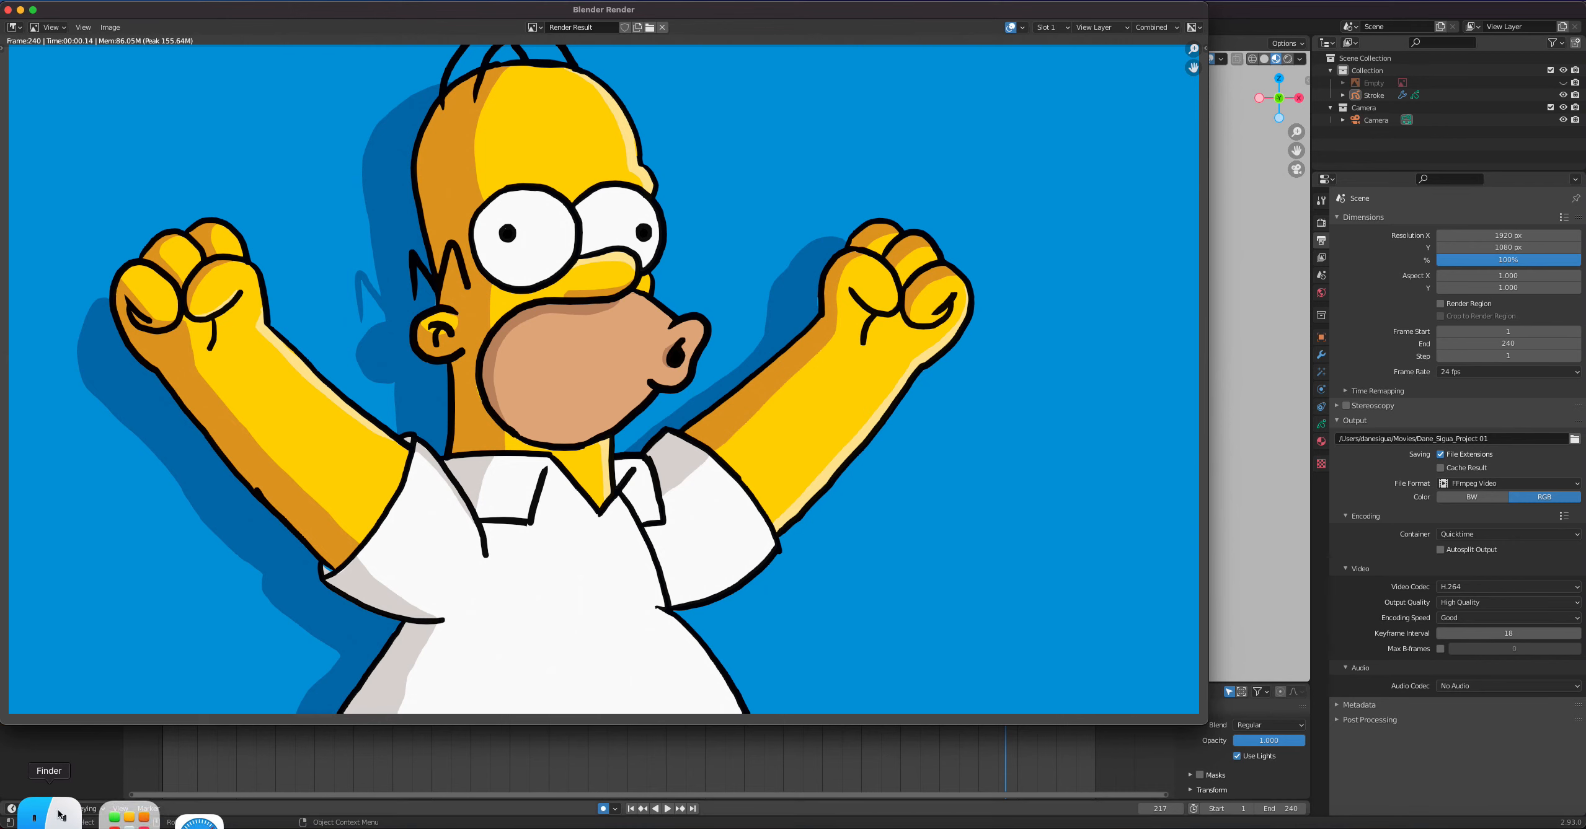
Switch to Finder, play the rendered Project 01 video from the Movies folder to check it, and close the player
click(61, 814)
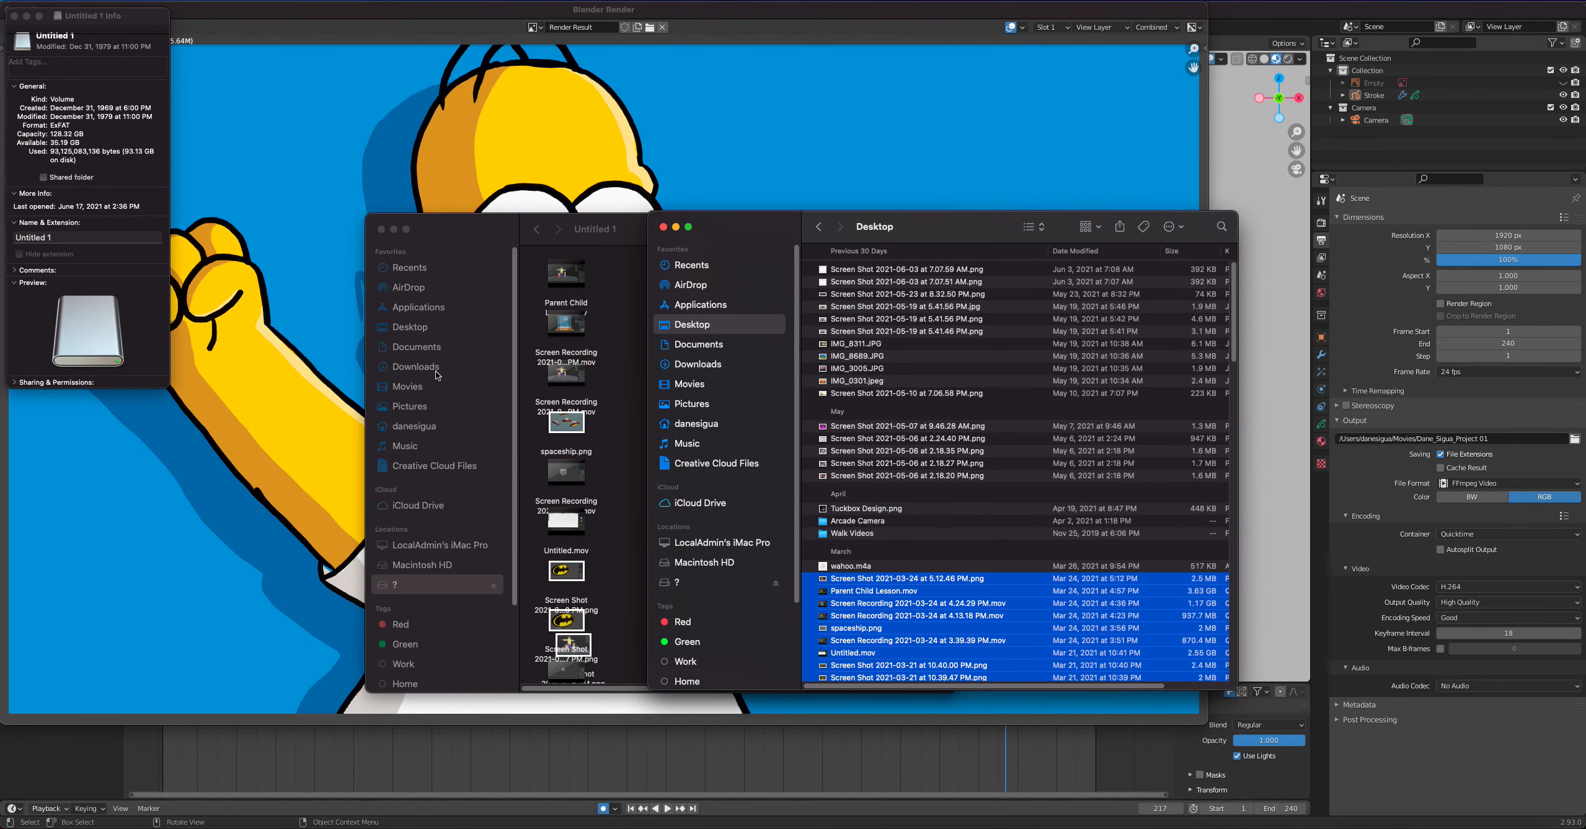
click(419, 389)
click(419, 389)
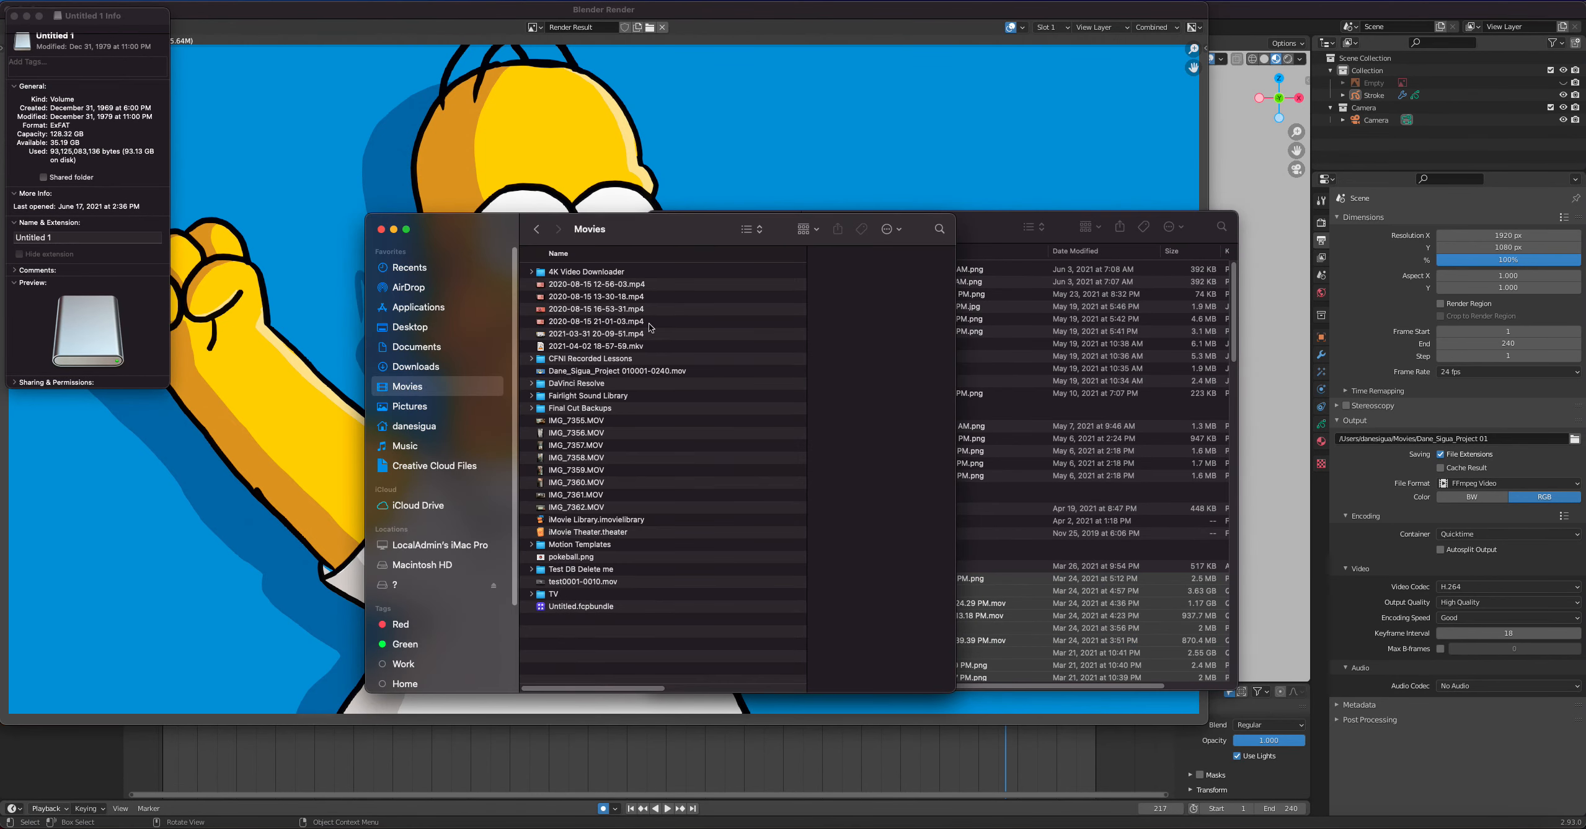
click(605, 371)
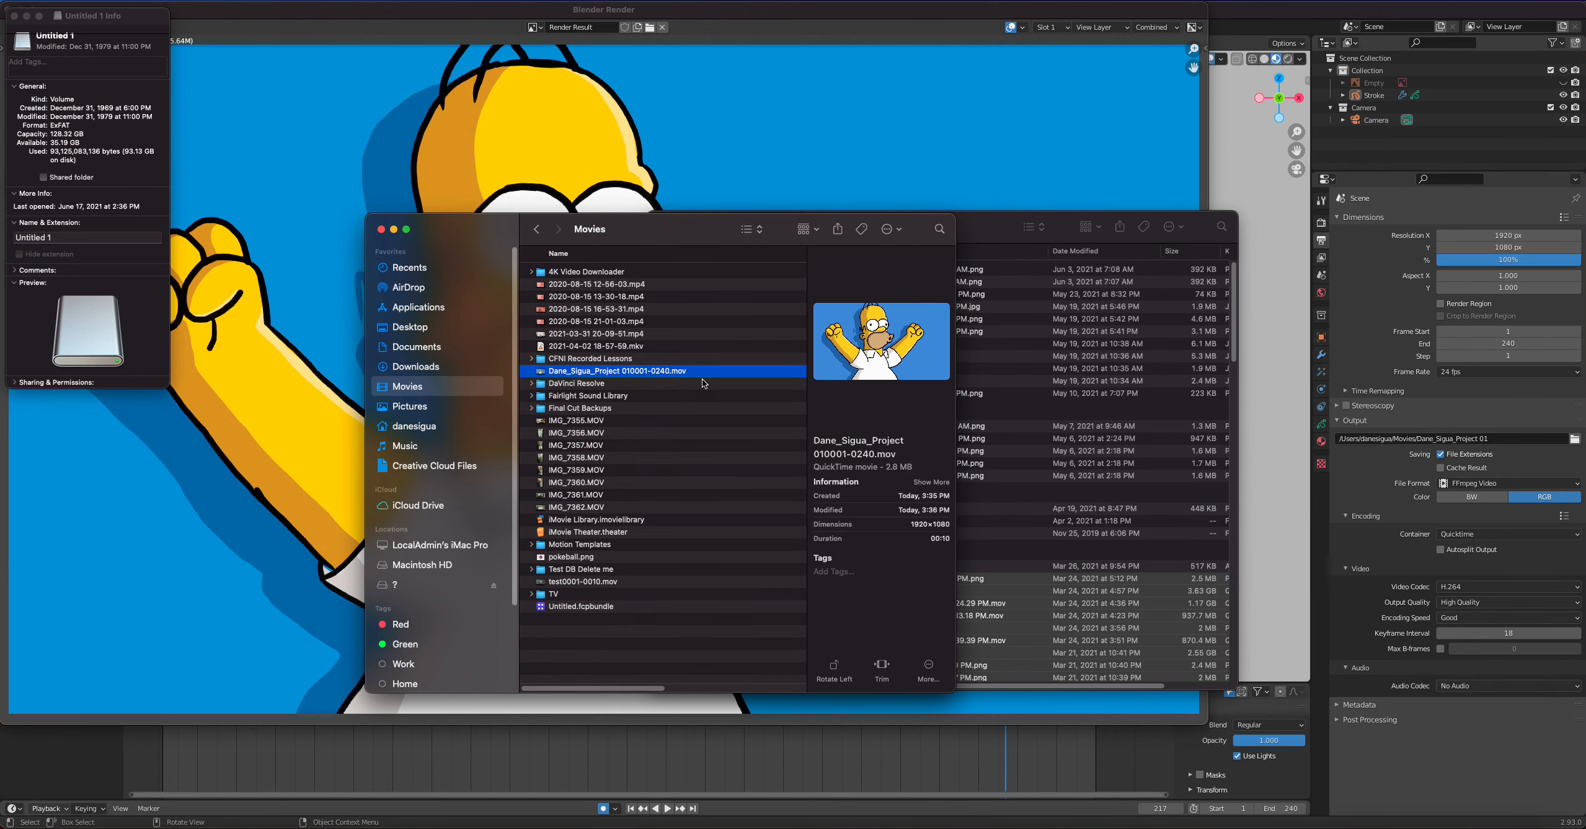
double_click(632, 372)
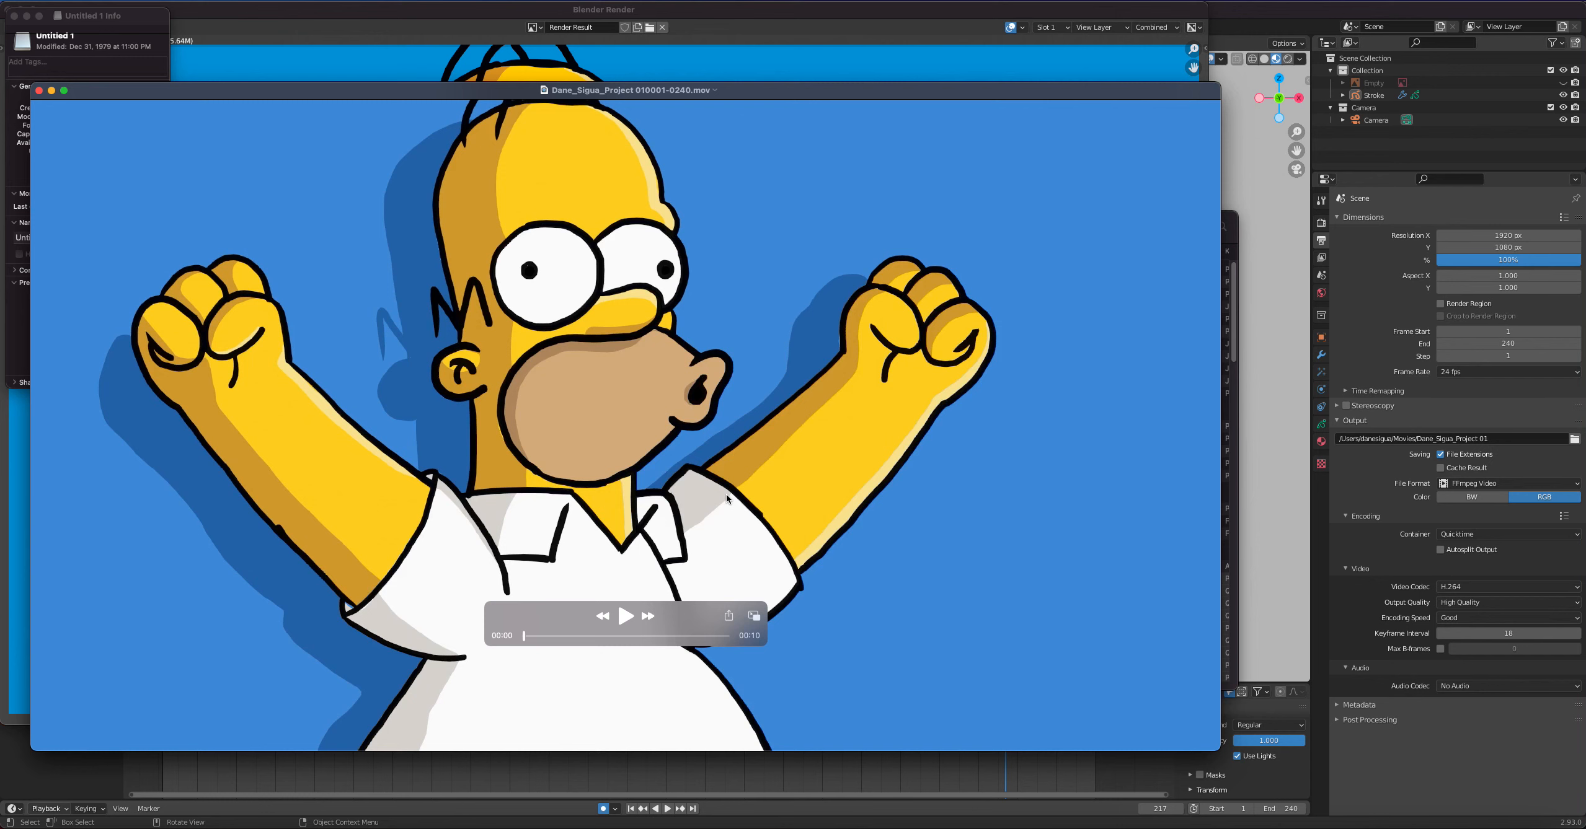
key(space)
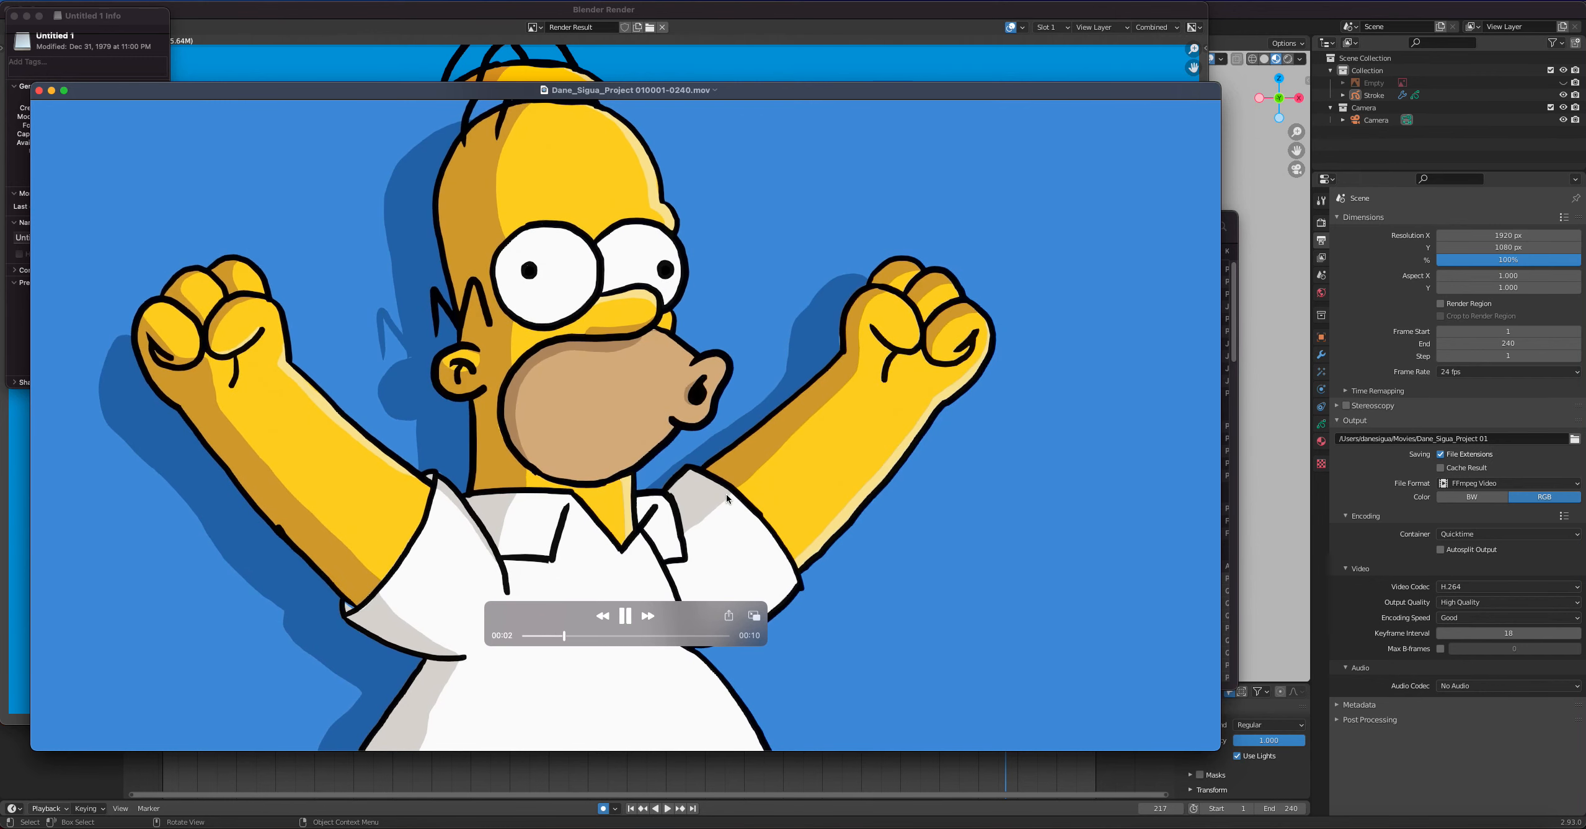
mouse_move(796, 457)
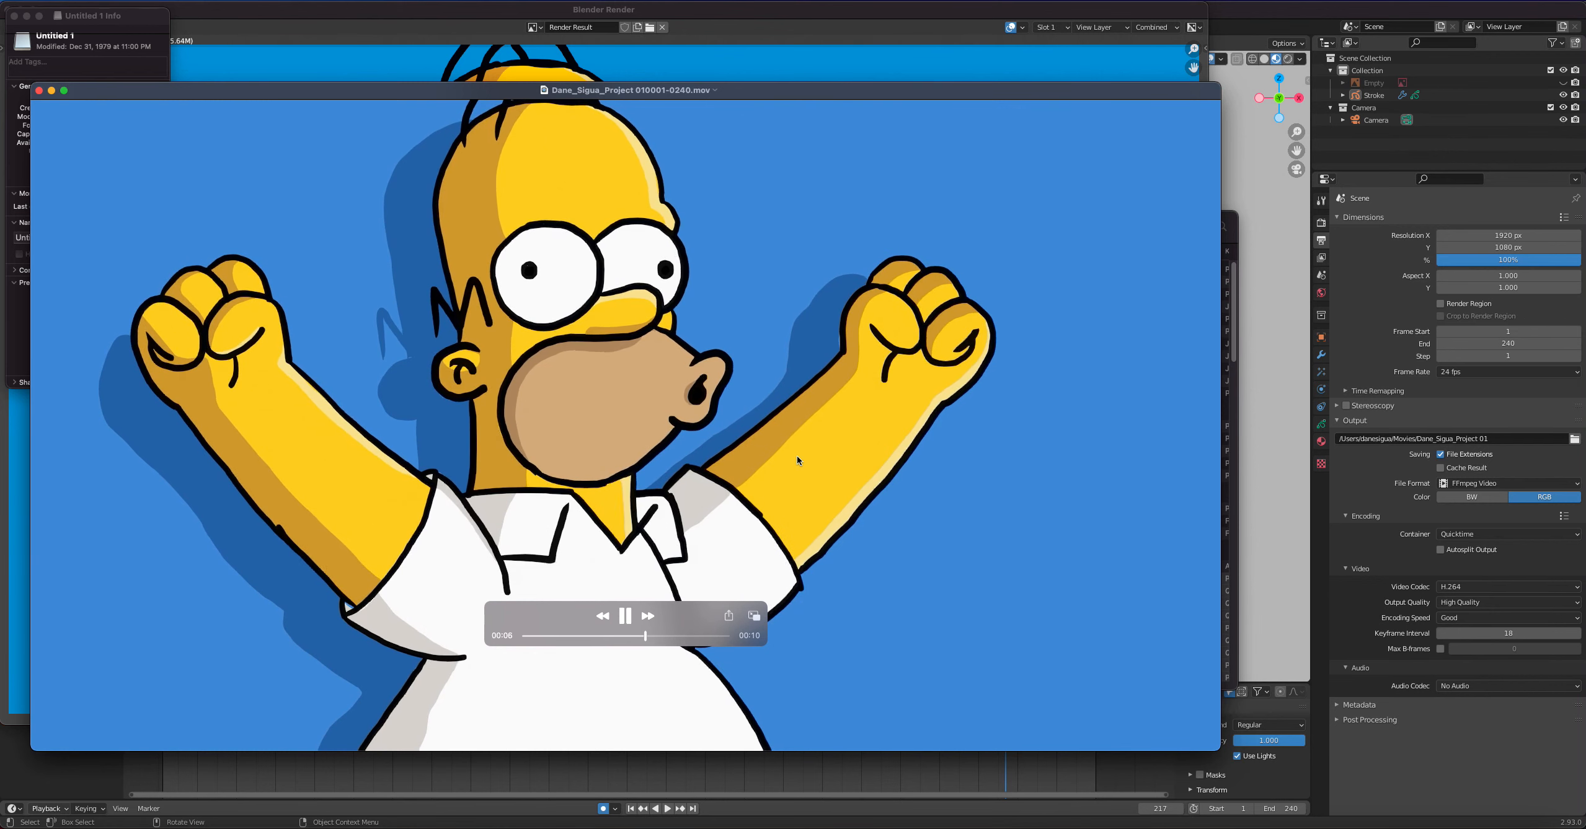
mouse_move(103, 204)
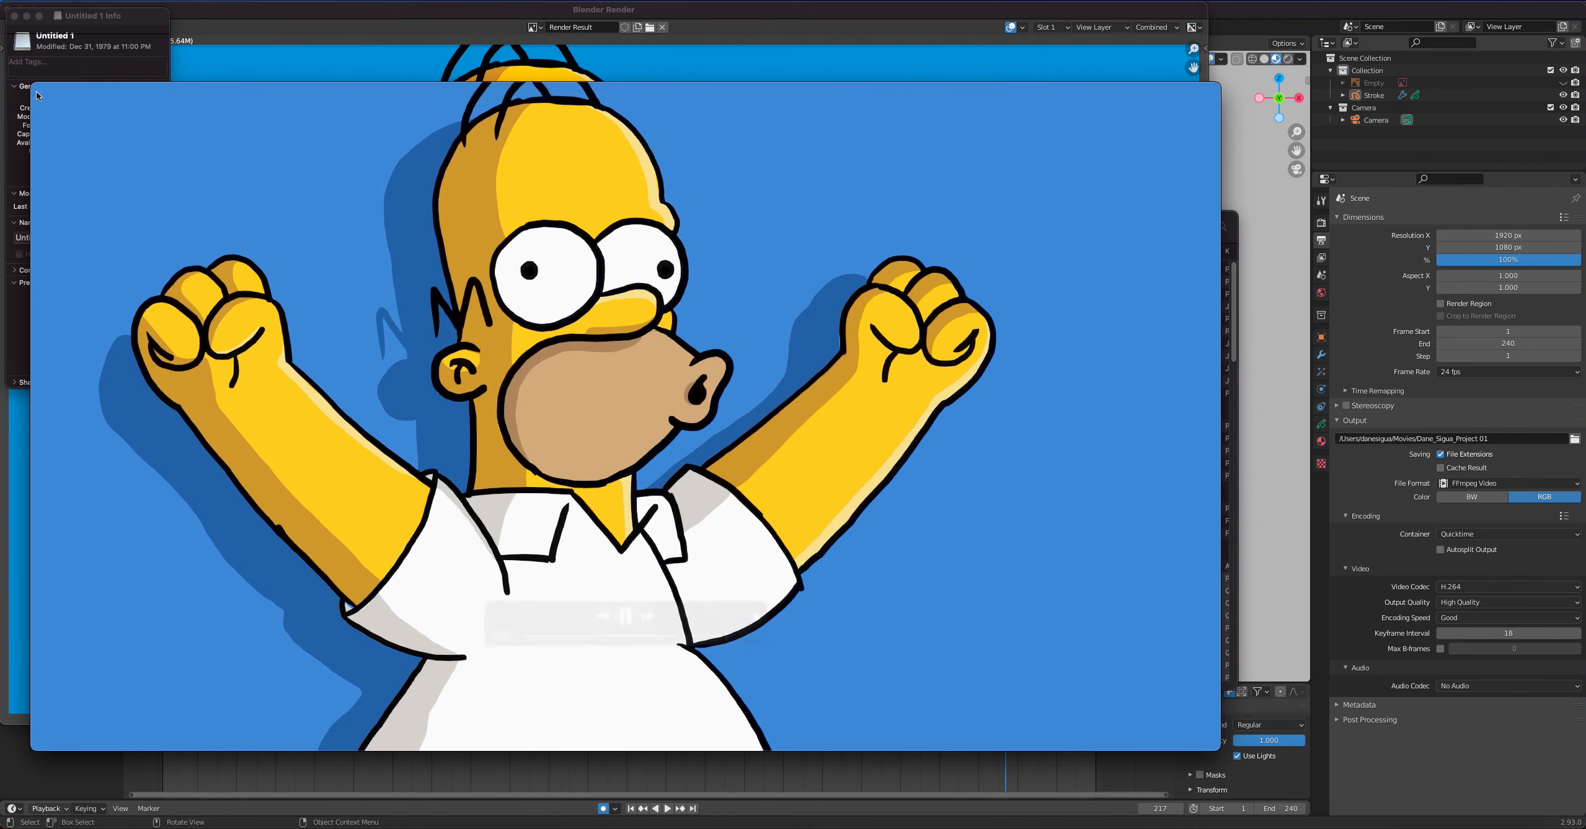
click(39, 90)
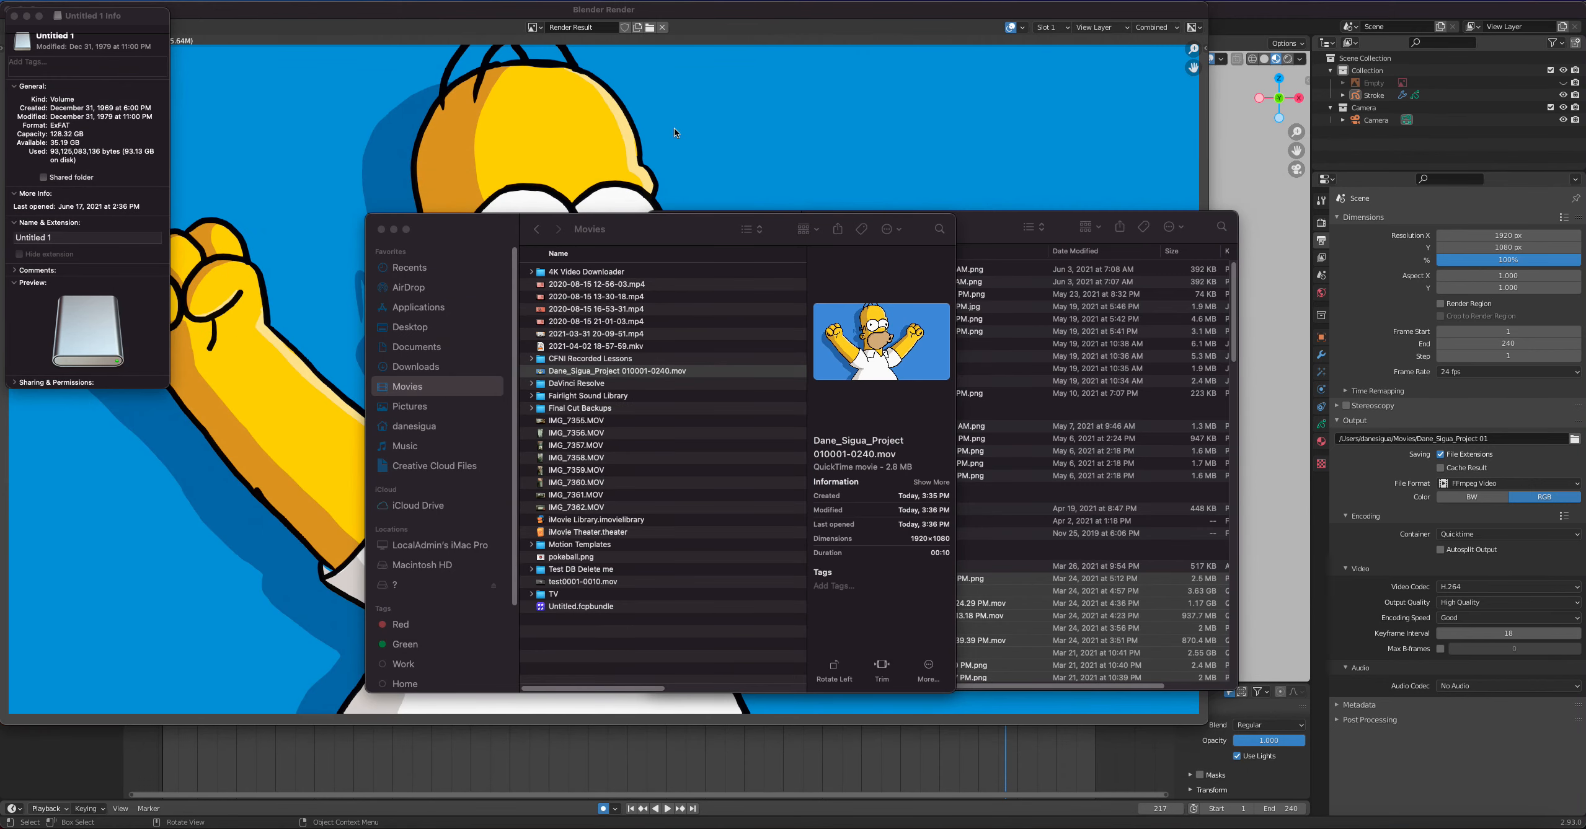